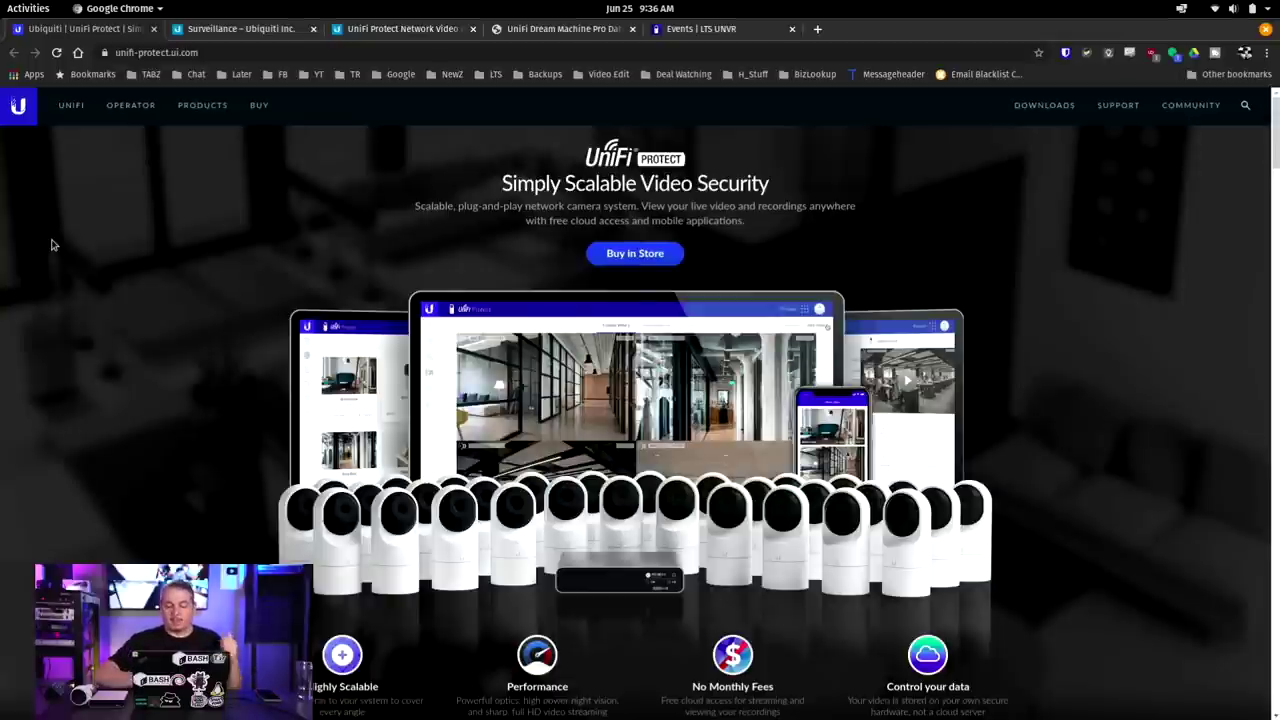
- Browse the UI Store's surveillance camera and recorder listing, scrolling through the product cards
{"action": "left_click", "coordinate": [263, 33]}
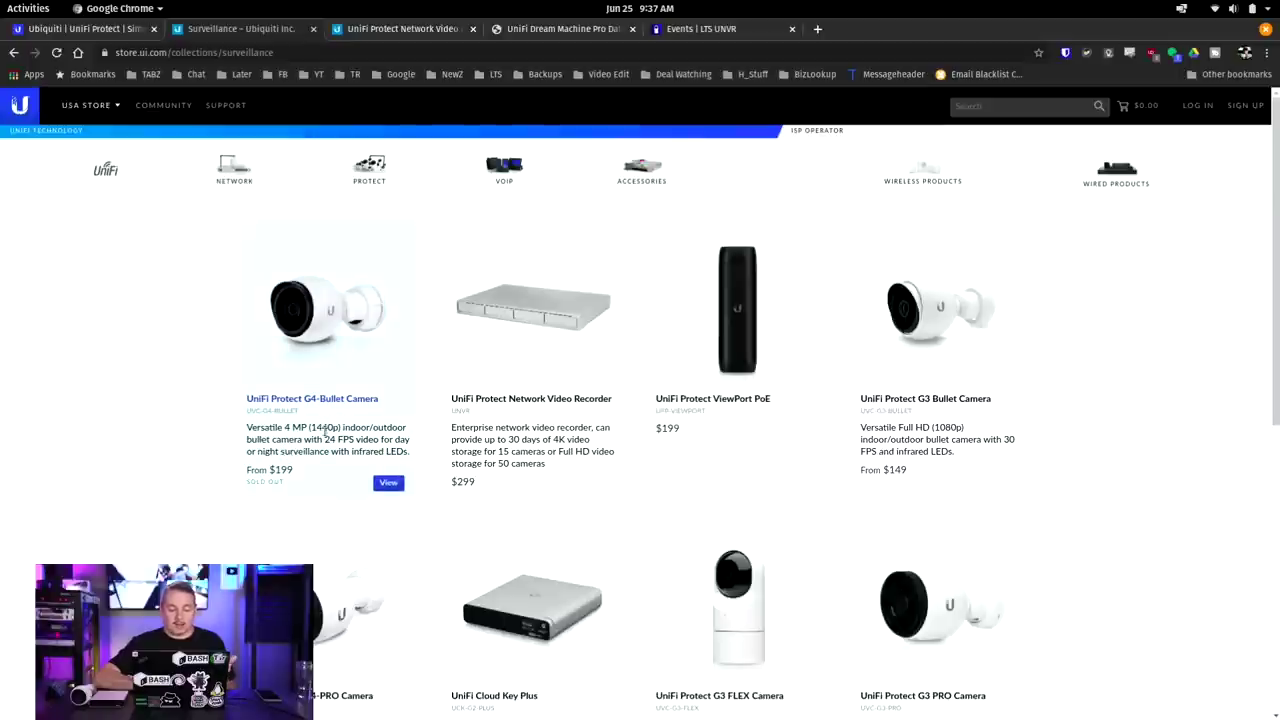
{"action": "scroll", "coordinate": [113, 440], "scroll_direction": "down", "scroll_amount": 5}
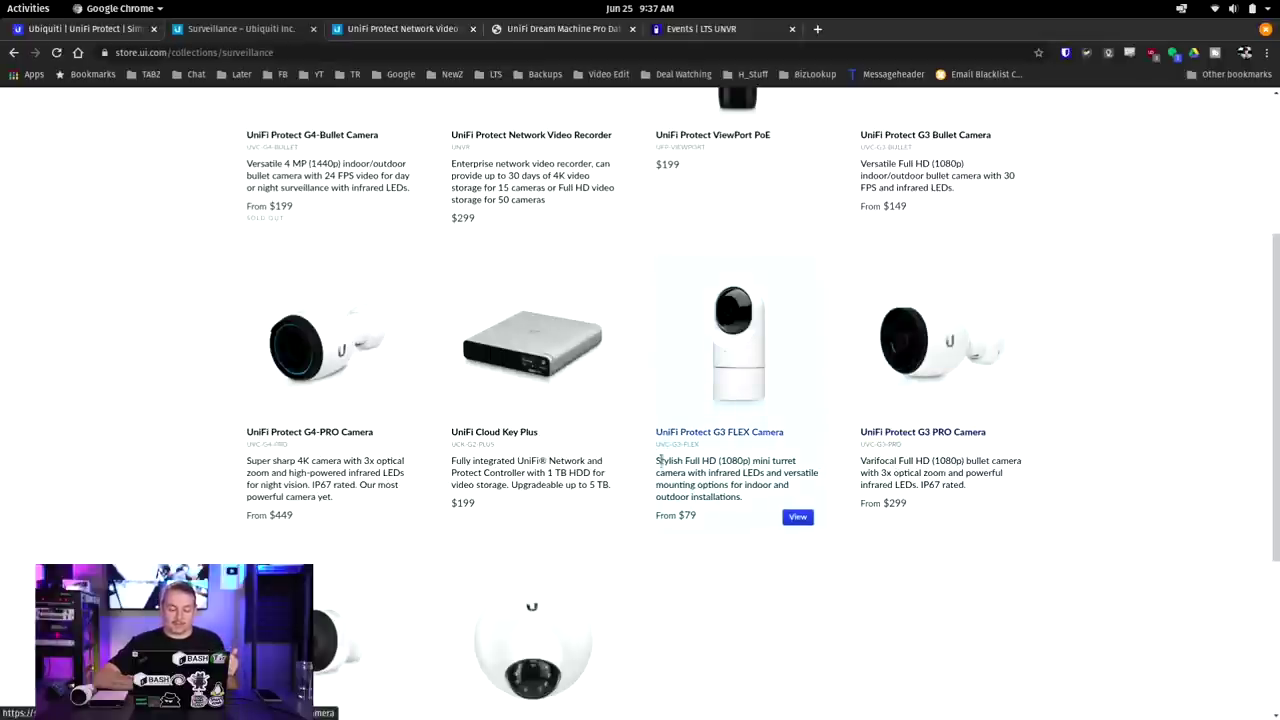
{"action": "scroll", "coordinate": [651, 528], "scroll_direction": "down", "scroll_amount": 3}
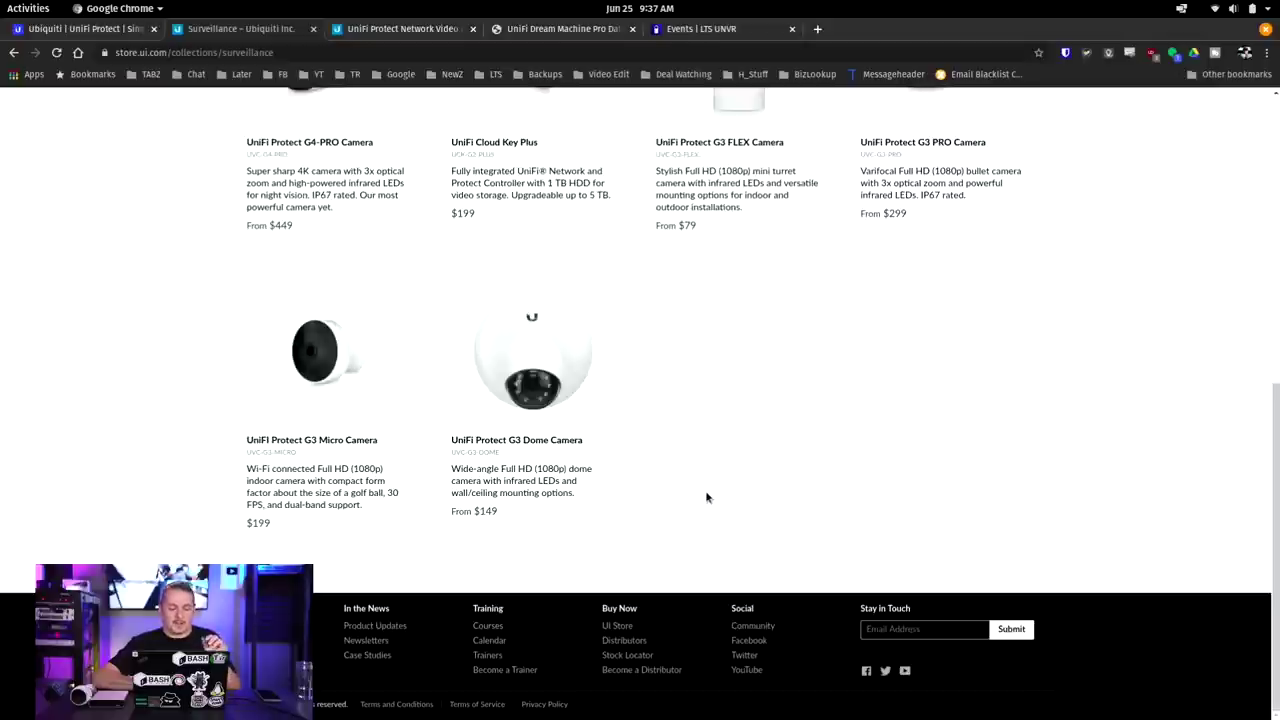
{"action": "mouse_move", "coordinate": [536, 465]}
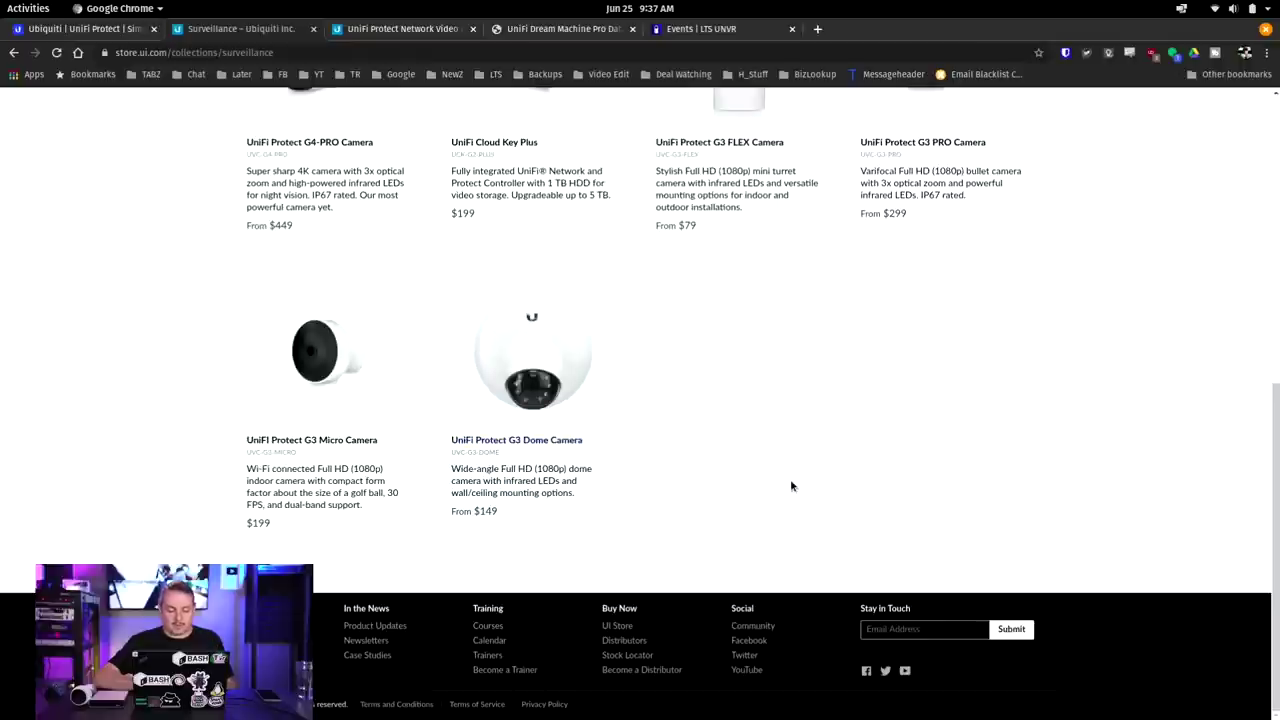
{"action": "scroll", "coordinate": [790, 480], "scroll_direction": "up", "scroll_amount": 4}
{"action": "scroll", "coordinate": [790, 485], "scroll_direction": "up", "scroll_amount": 1}
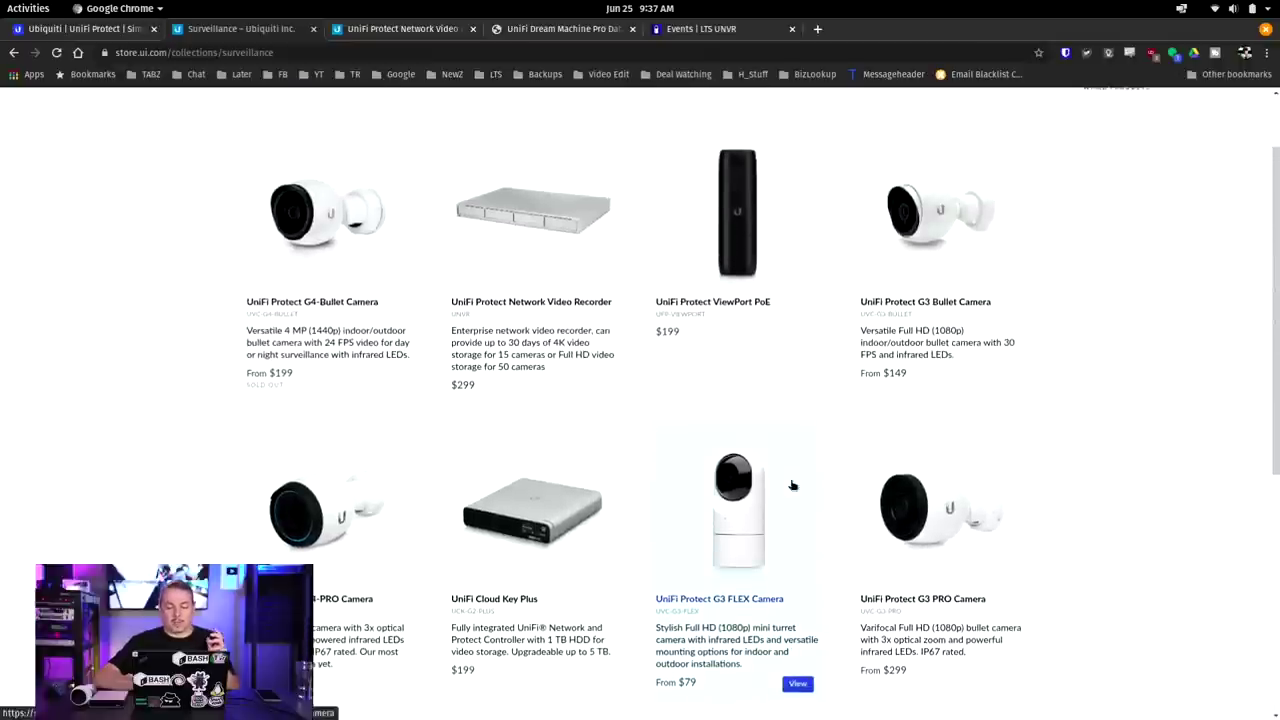
{"action": "mouse_move", "coordinate": [532, 537]}
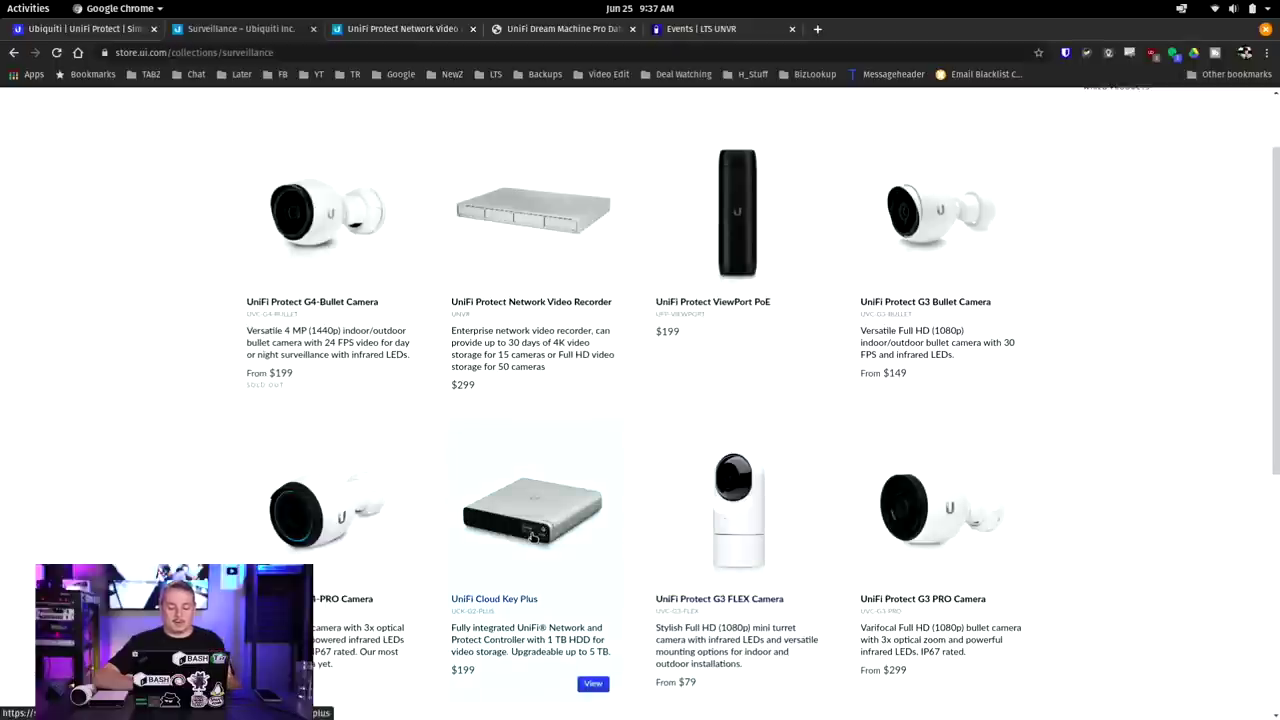
- Bring up the UniFi Dream Machine Pro datasheet tab
{"action": "mouse_move", "coordinate": [551, 323]}
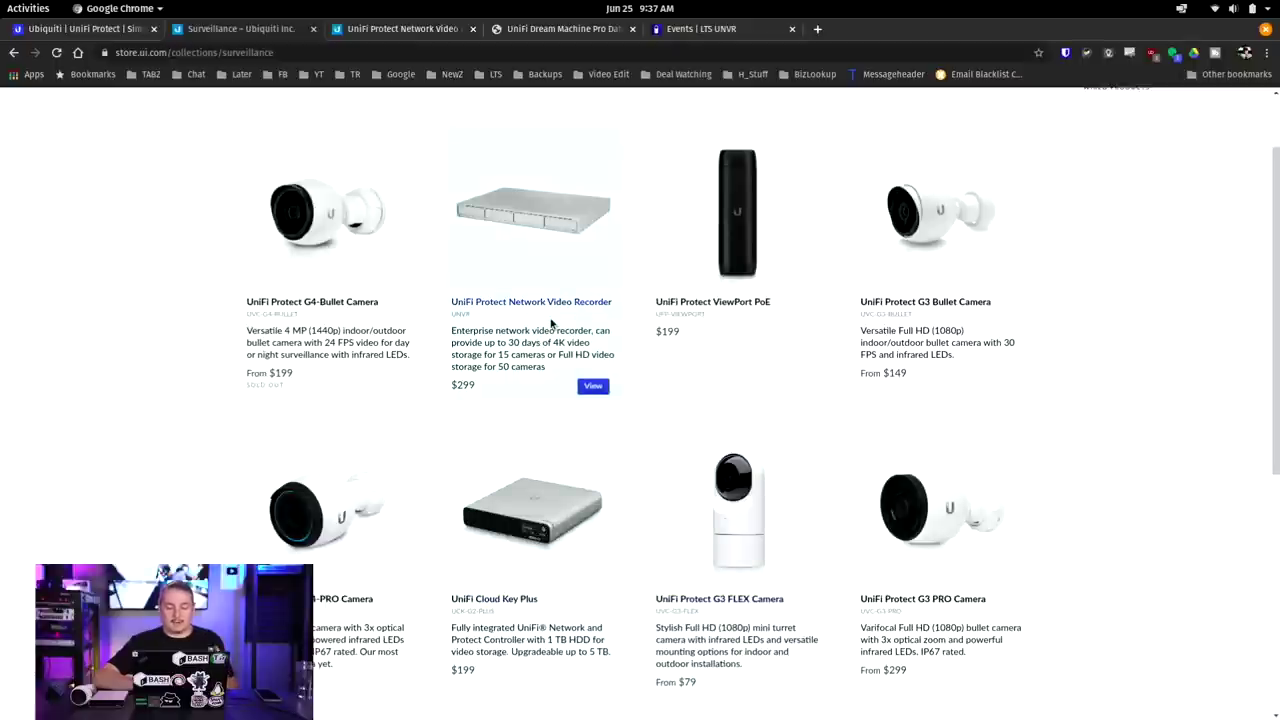
{"action": "left_click", "coordinate": [540, 29]}
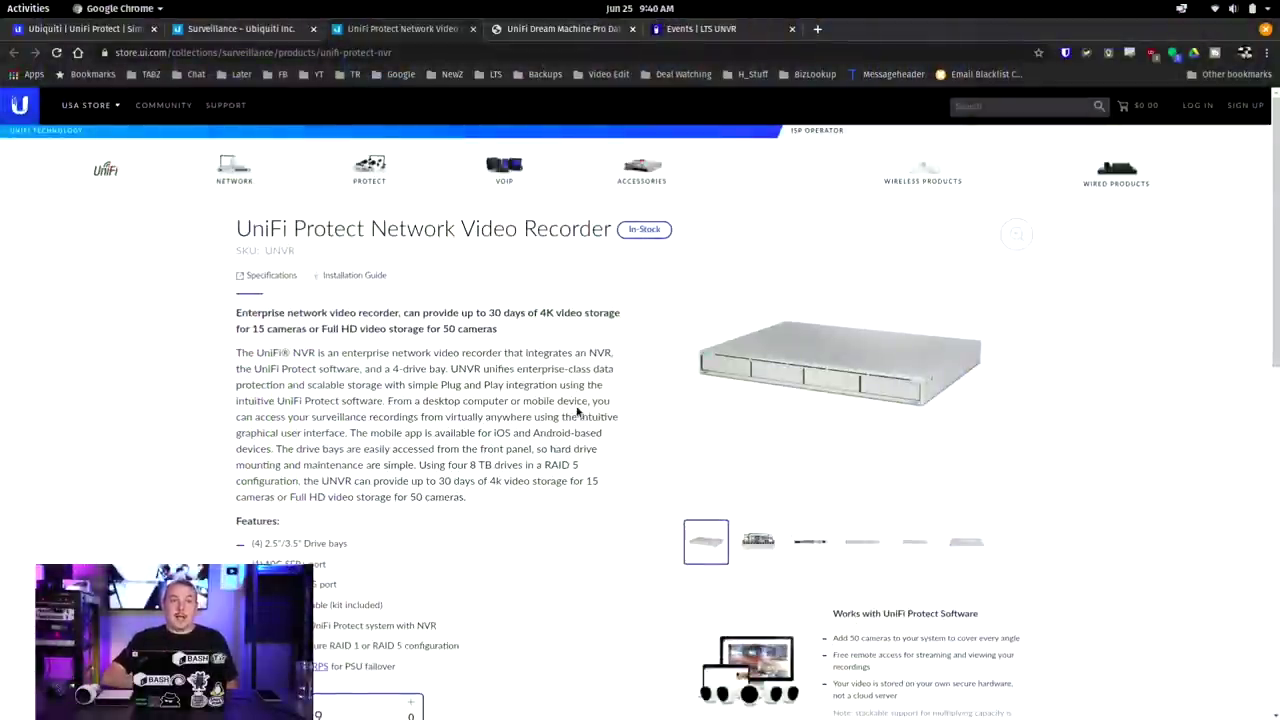
- Scroll the UNVR product page to review its drive bays, SFP+ port and rackmount details
{"action": "scroll", "coordinate": [563, 462], "scroll_direction": "down", "scroll_amount": 3}
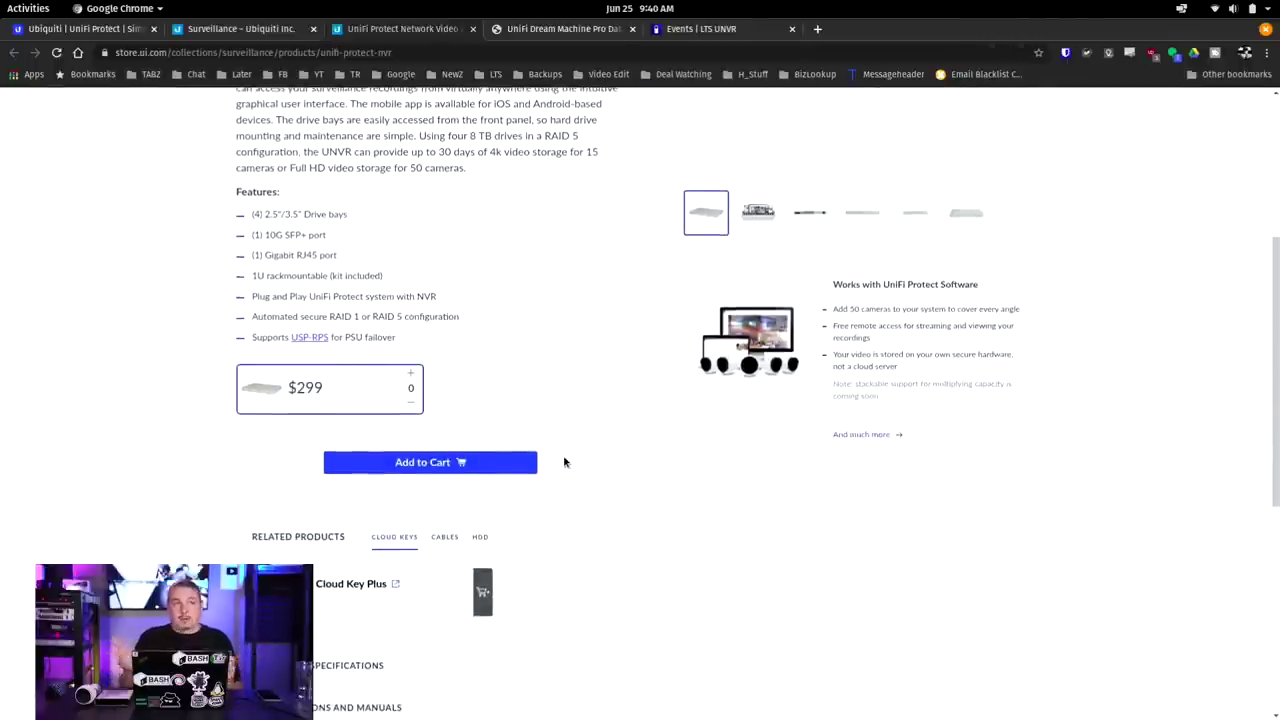
{"action": "scroll", "coordinate": [563, 460], "scroll_direction": "up", "scroll_amount": 2}
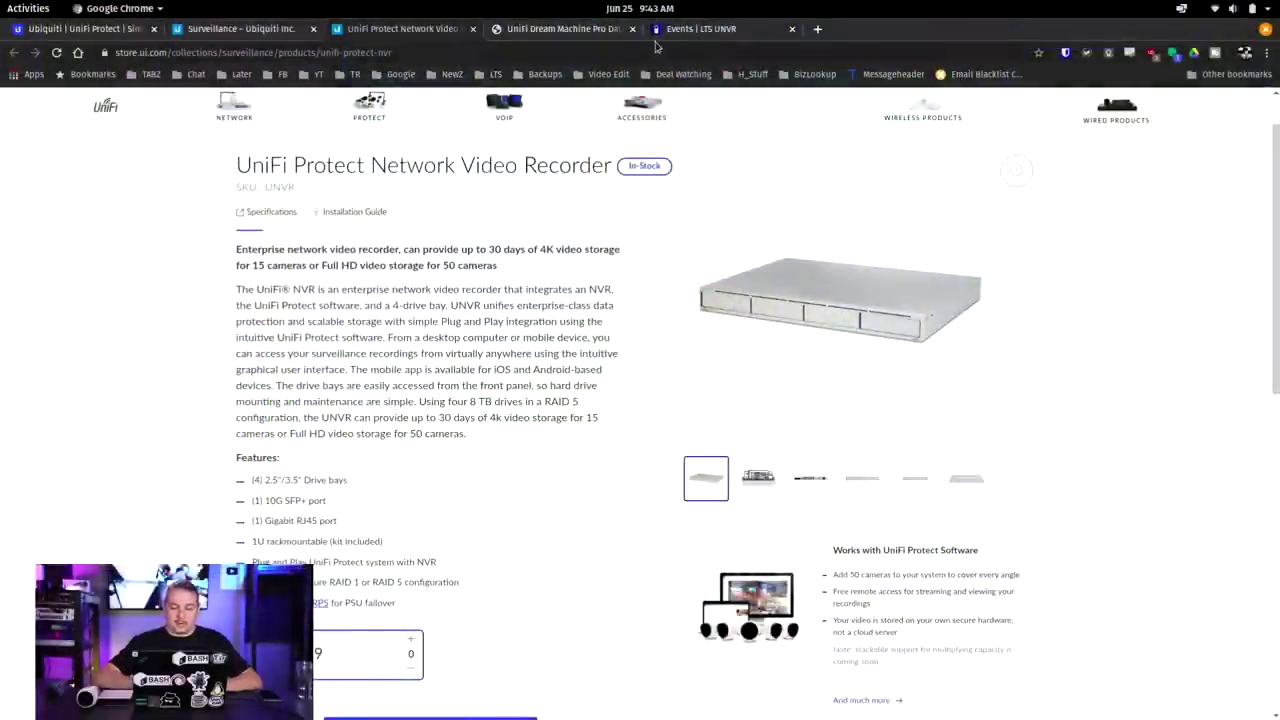
- Go from the LTS UNVR events list to the Cameras page showing five online devices
{"action": "left_click", "coordinate": [707, 40]}
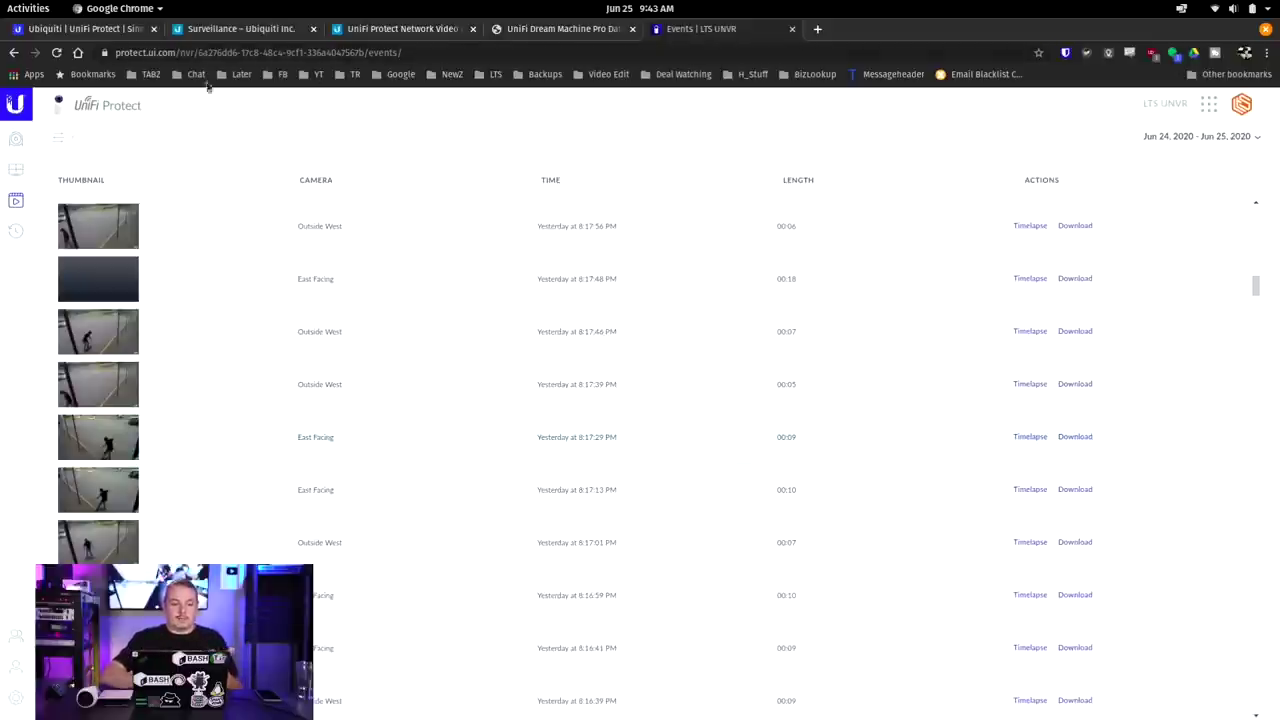
{"action": "scroll", "coordinate": [398, 223], "scroll_direction": "up", "scroll_amount": 3}
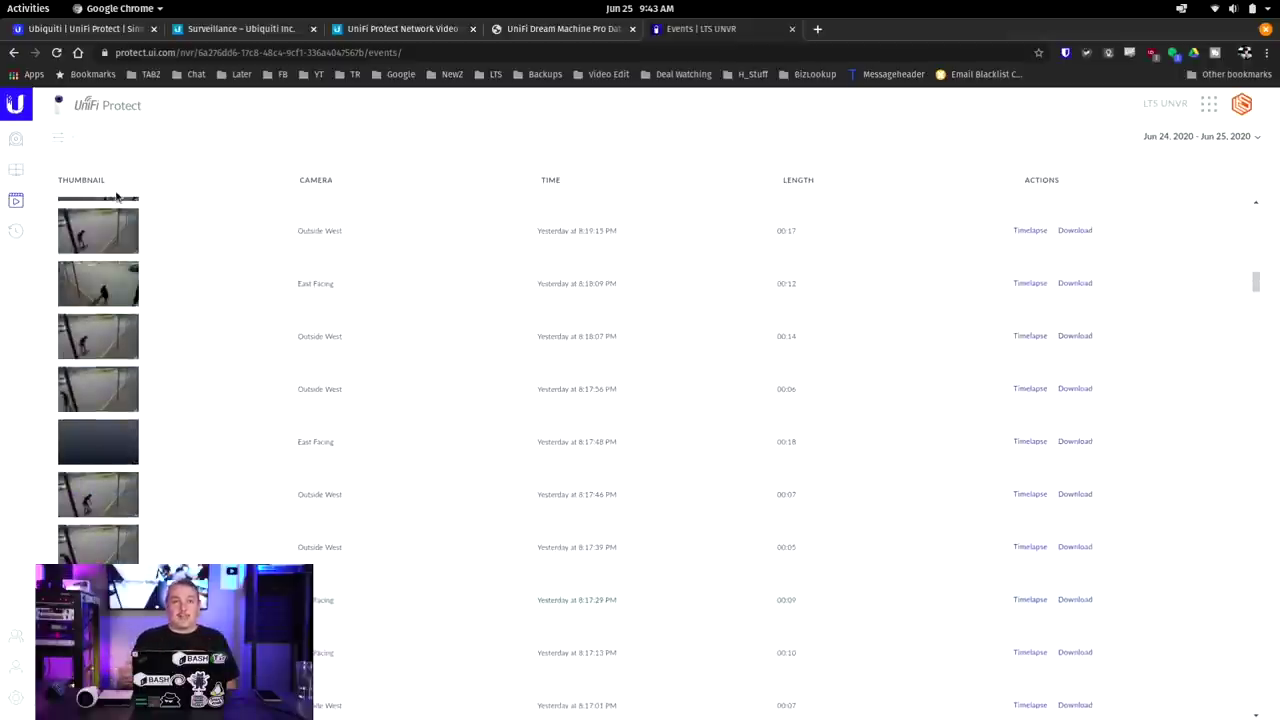
{"action": "left_click", "coordinate": [17, 141]}
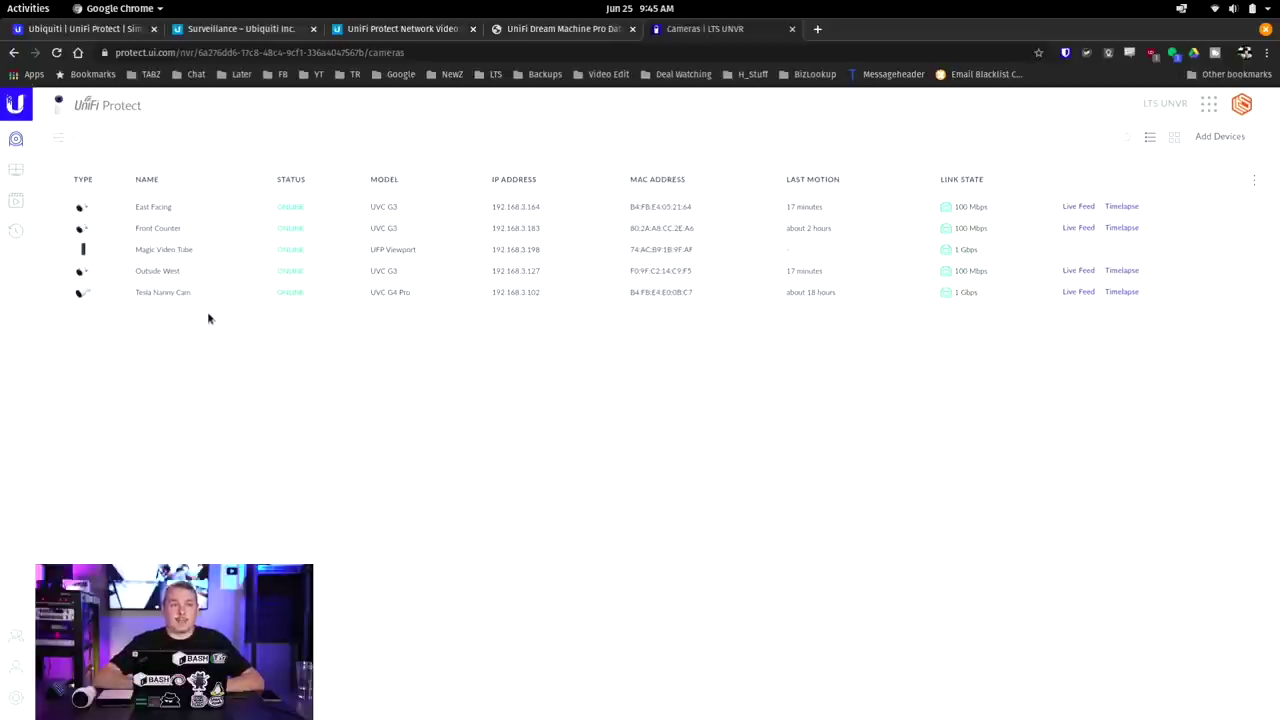
- In the camera's General settings, rename it East Facing and apply a higher FPS
{"action": "left_click", "coordinate": [877, 210]}
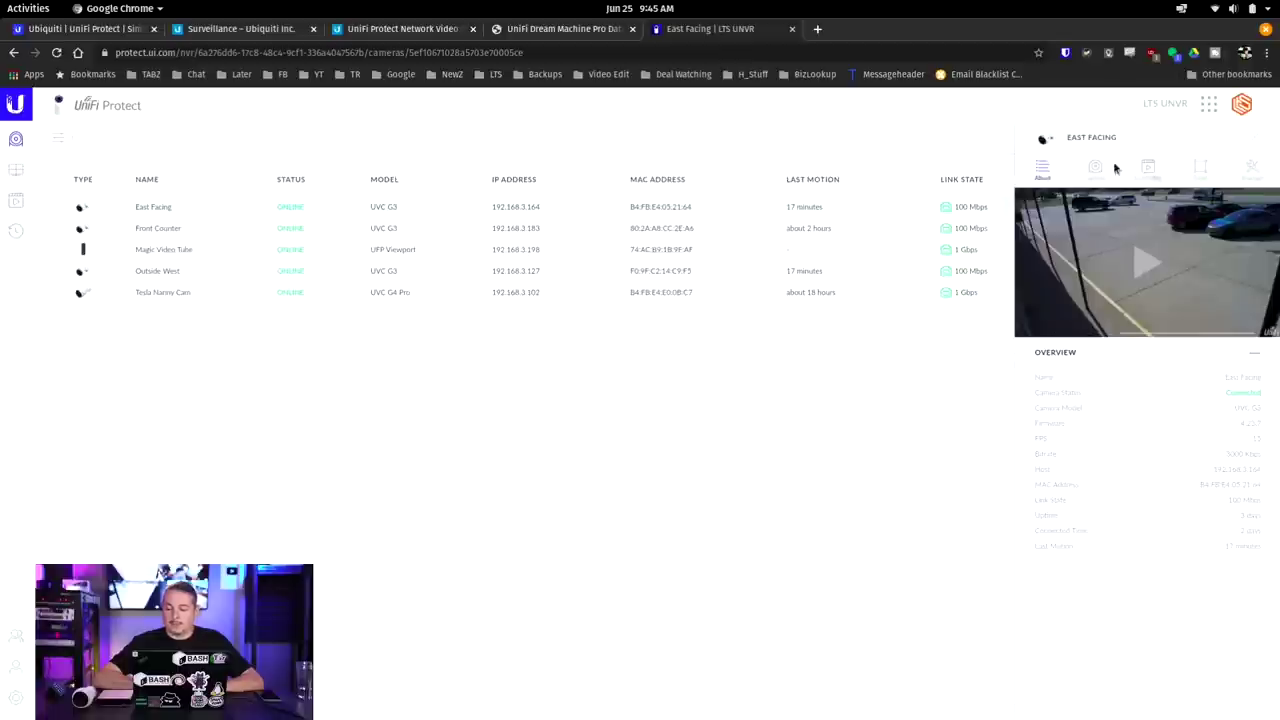
{"action": "left_click", "coordinate": [1096, 168]}
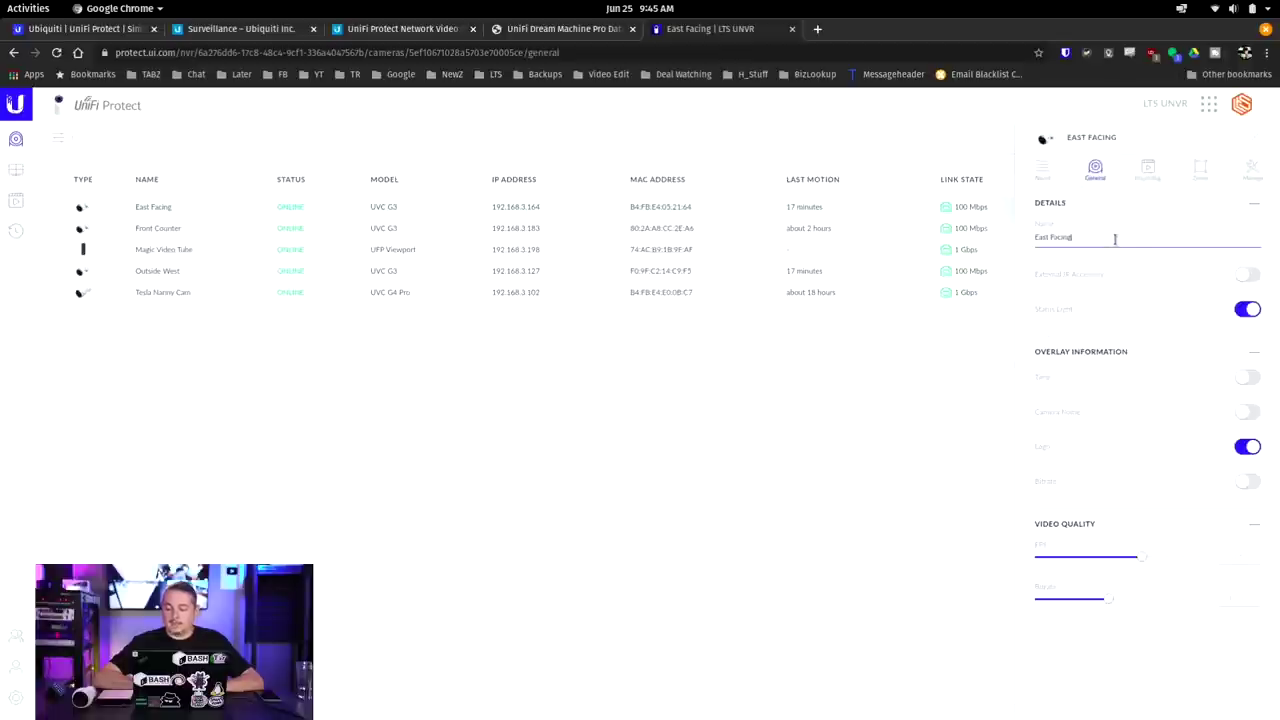
{"action": "type", "text": "er"}
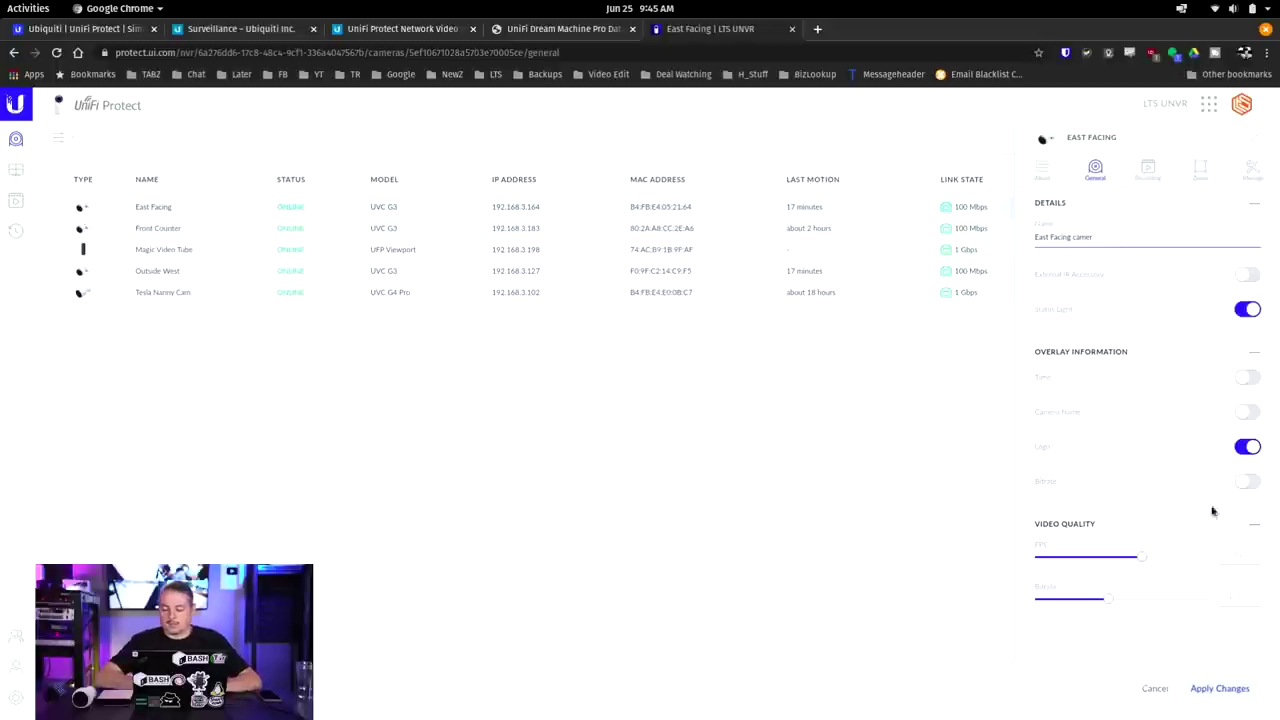
{"action": "left_click", "coordinate": [1218, 689]}
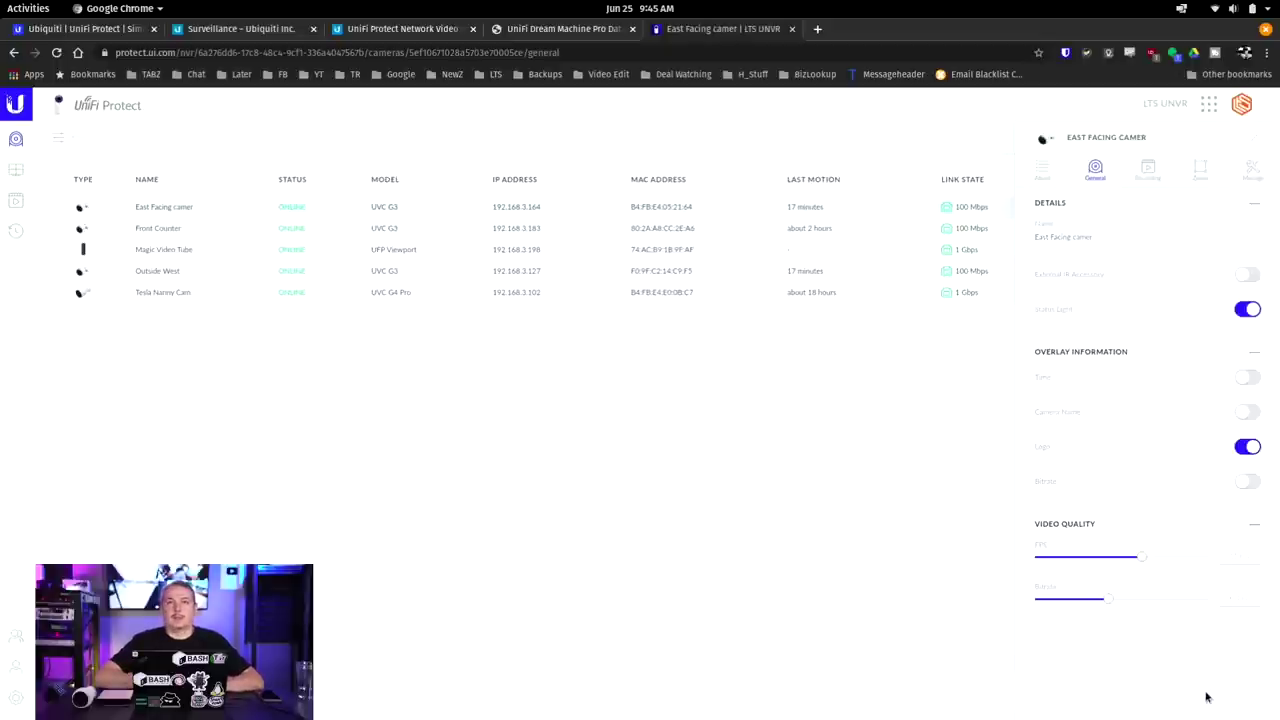
{"action": "left_click", "coordinate": [1116, 236]}
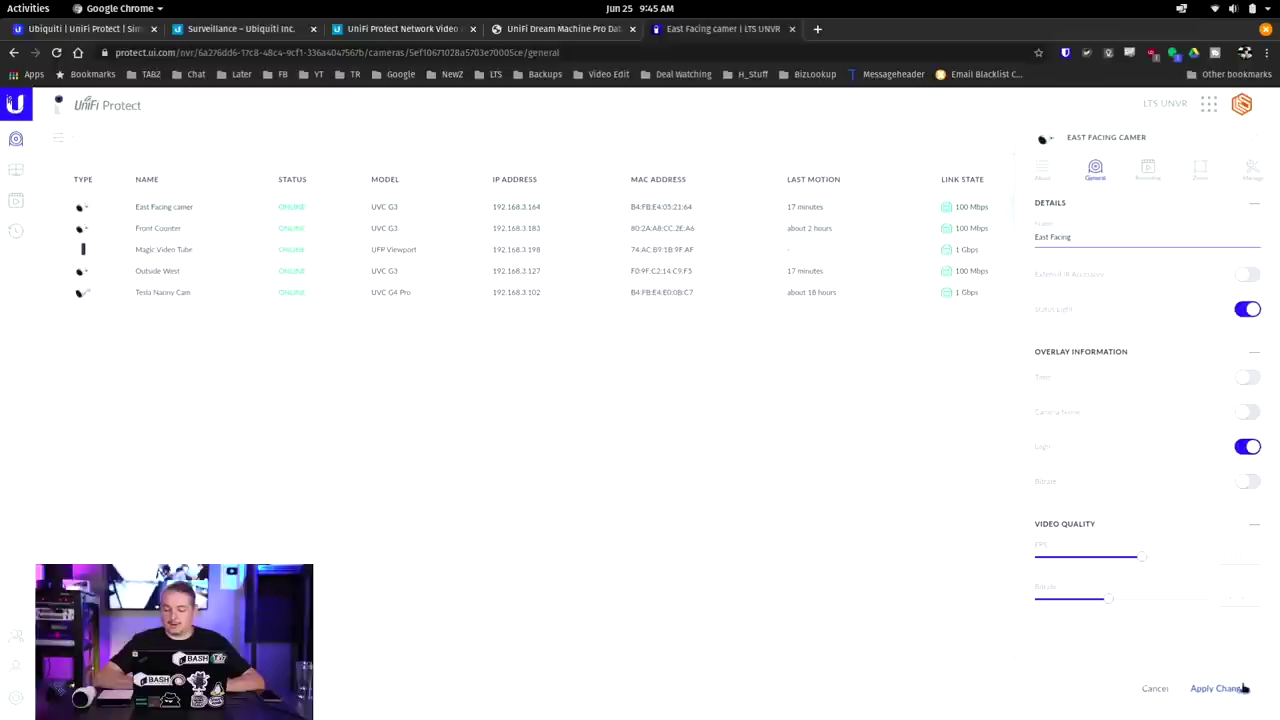
{"action": "left_click", "coordinate": [1236, 691]}
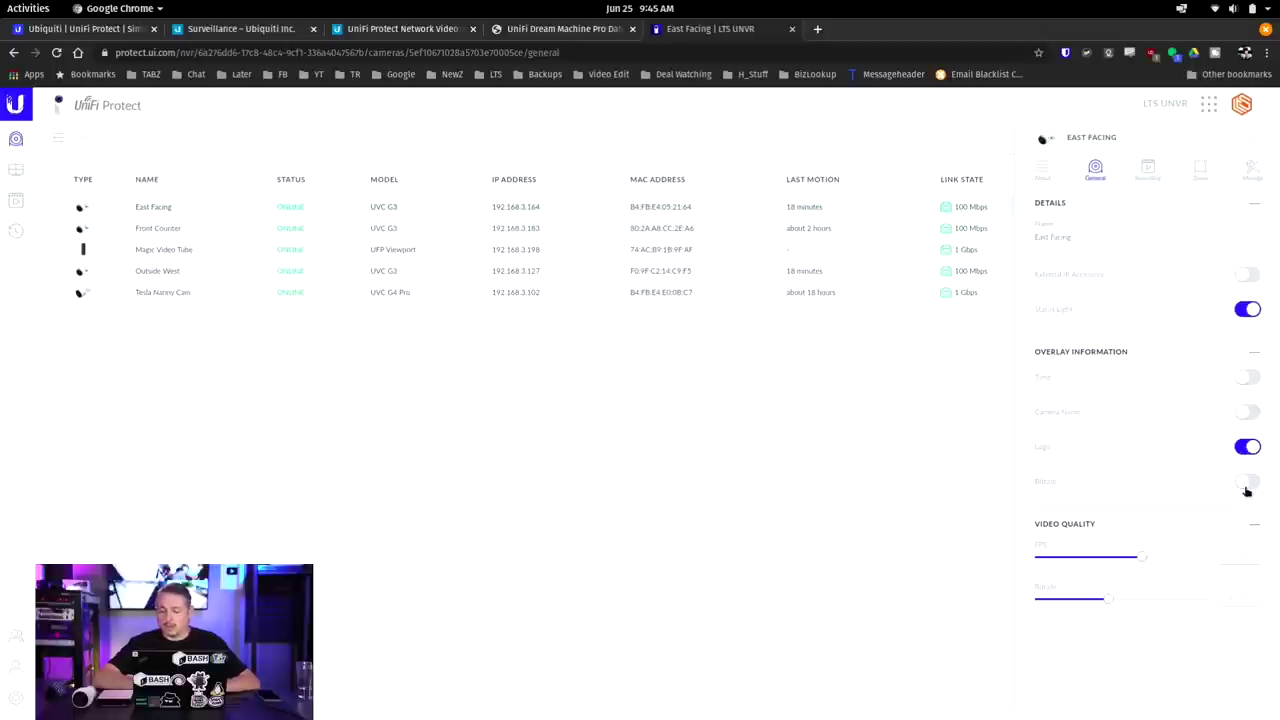
{"action": "left_click_drag", "start_coordinate": [1143, 557], "coordinate": [1182, 561]}
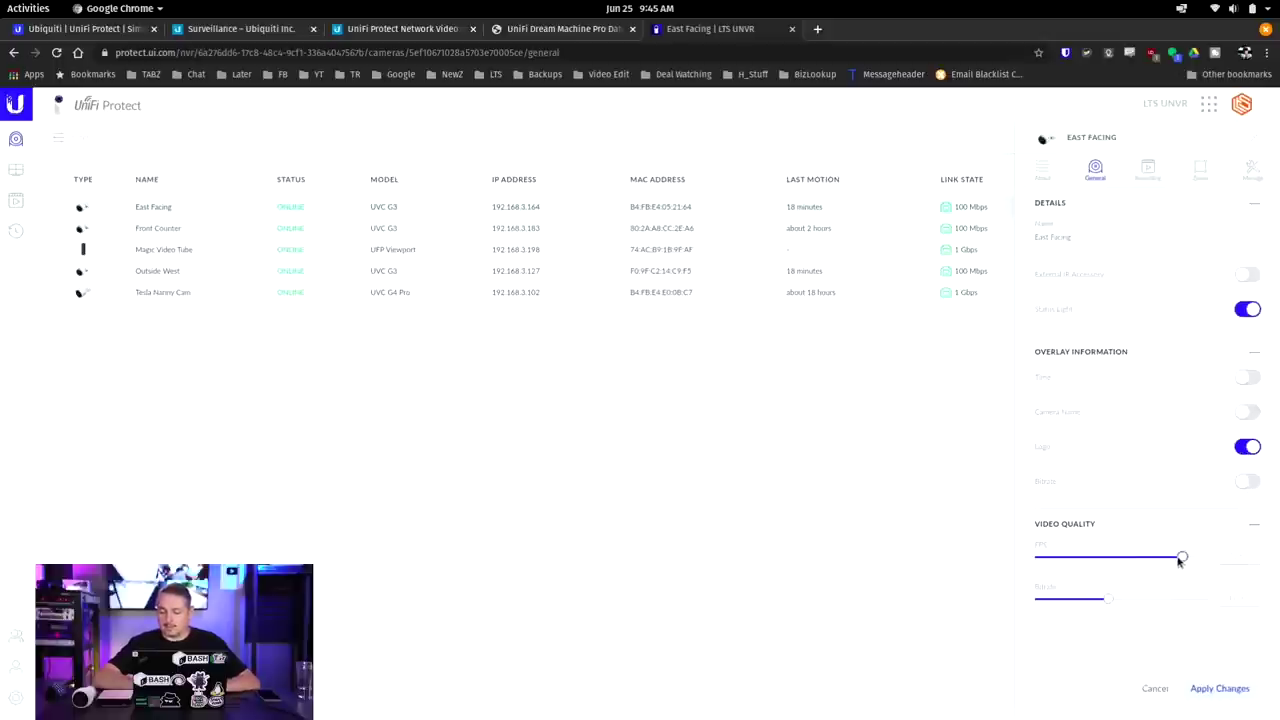
{"action": "left_click", "coordinate": [1217, 692]}
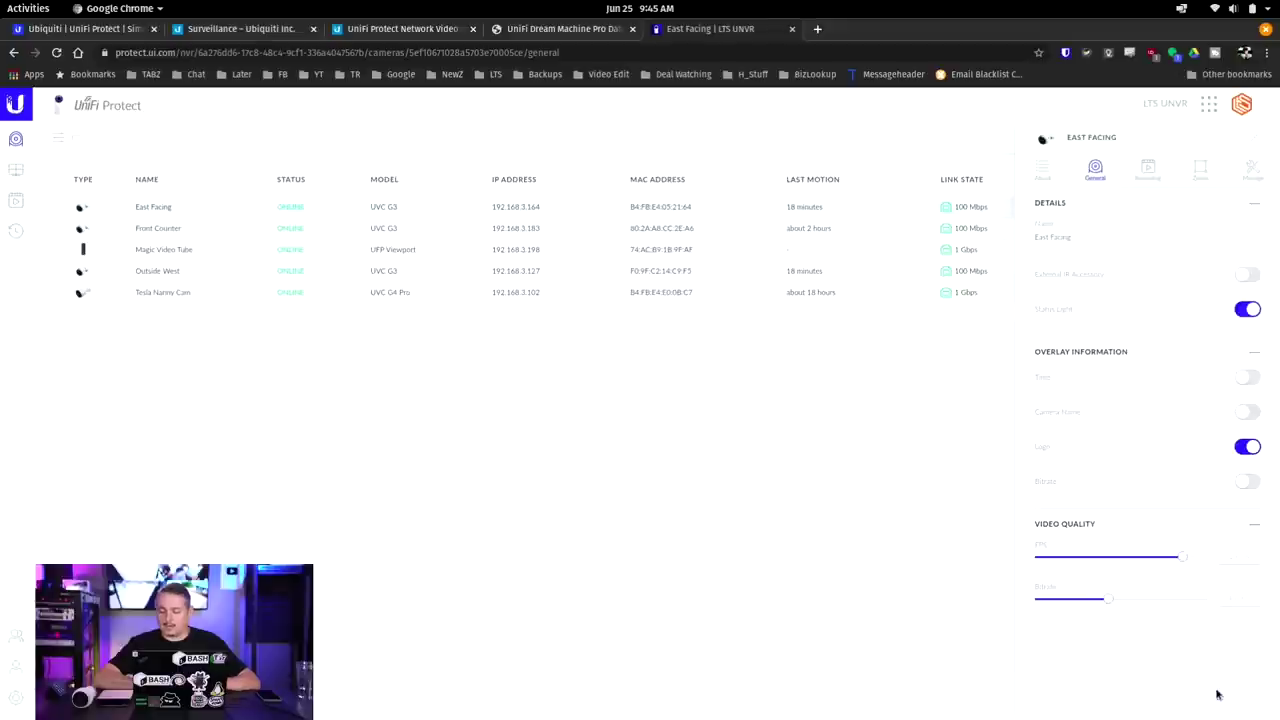
- Leave When to Record on Motion Events in the Recording tab, then bring up Zones
{"action": "left_click", "coordinate": [1147, 170]}
{"action": "left_click", "coordinate": [1110, 238]}
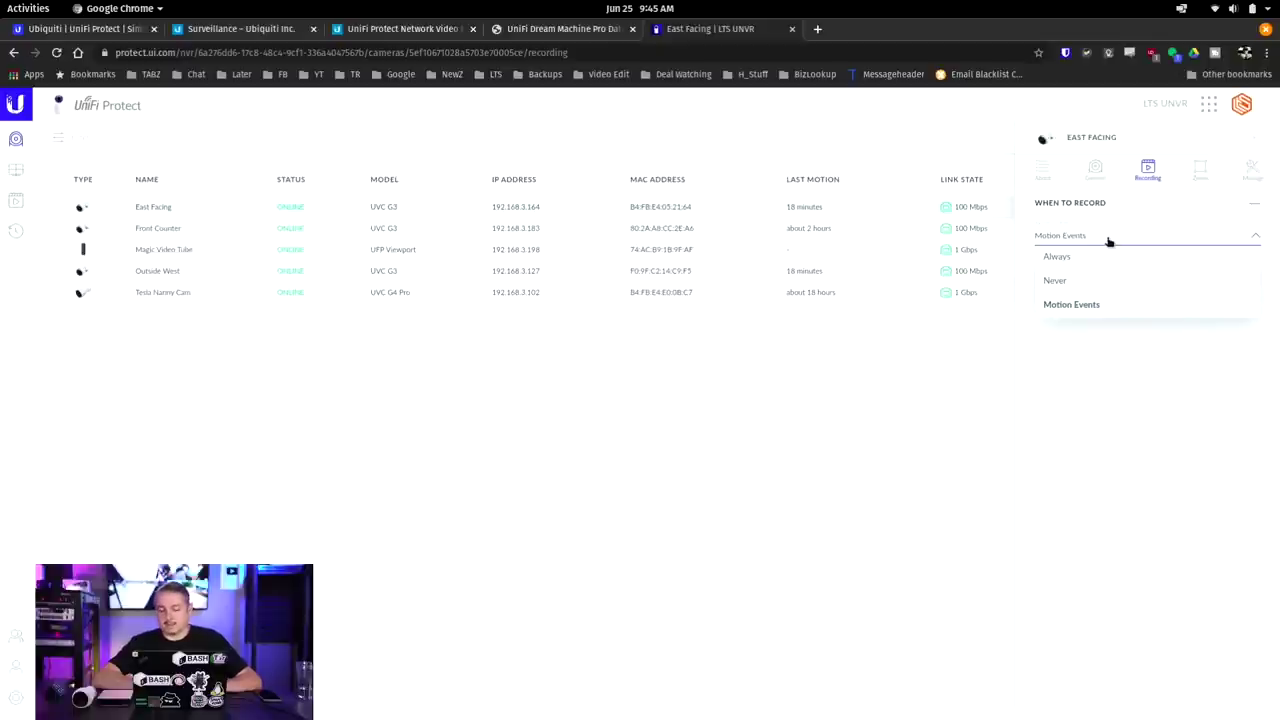
{"action": "double_click", "coordinate": [1108, 241]}
{"action": "left_click", "coordinate": [1123, 356]}
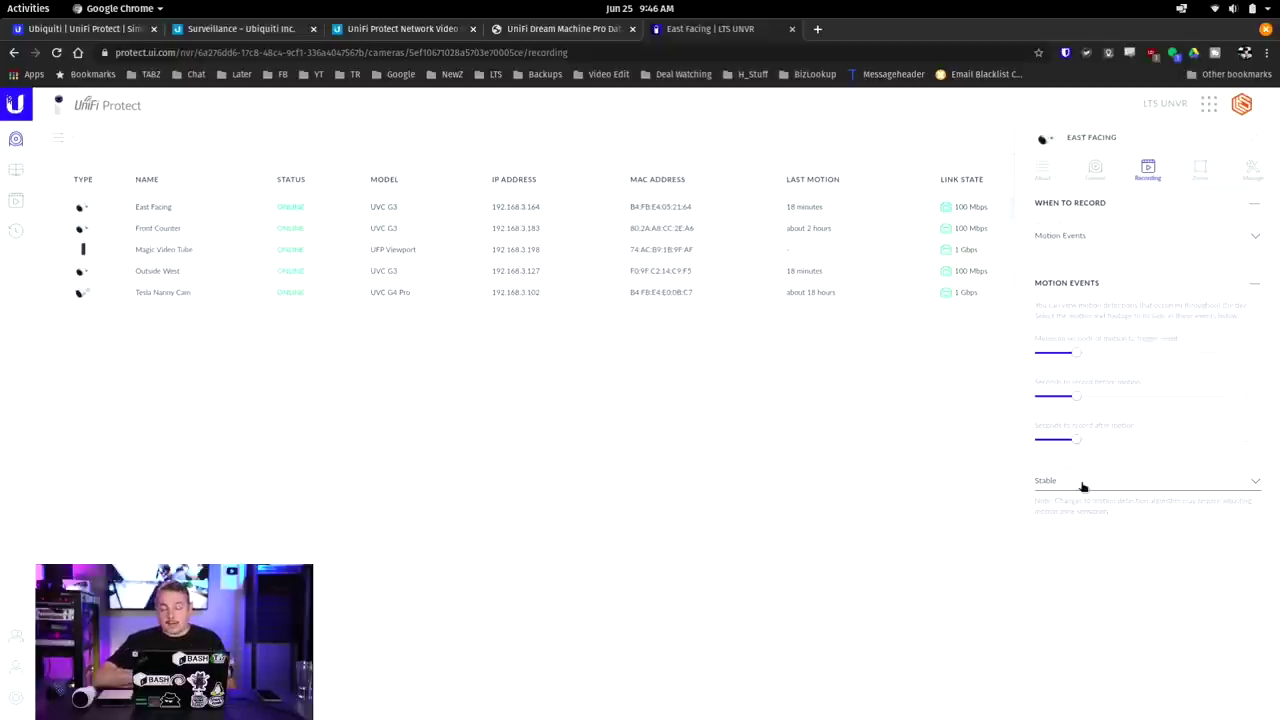
{"action": "left_click", "coordinate": [1201, 170]}
- Drag the Default motion zone's top vertex down to exclude the far lot, then close the editor
{"action": "left_click", "coordinate": [1210, 258]}
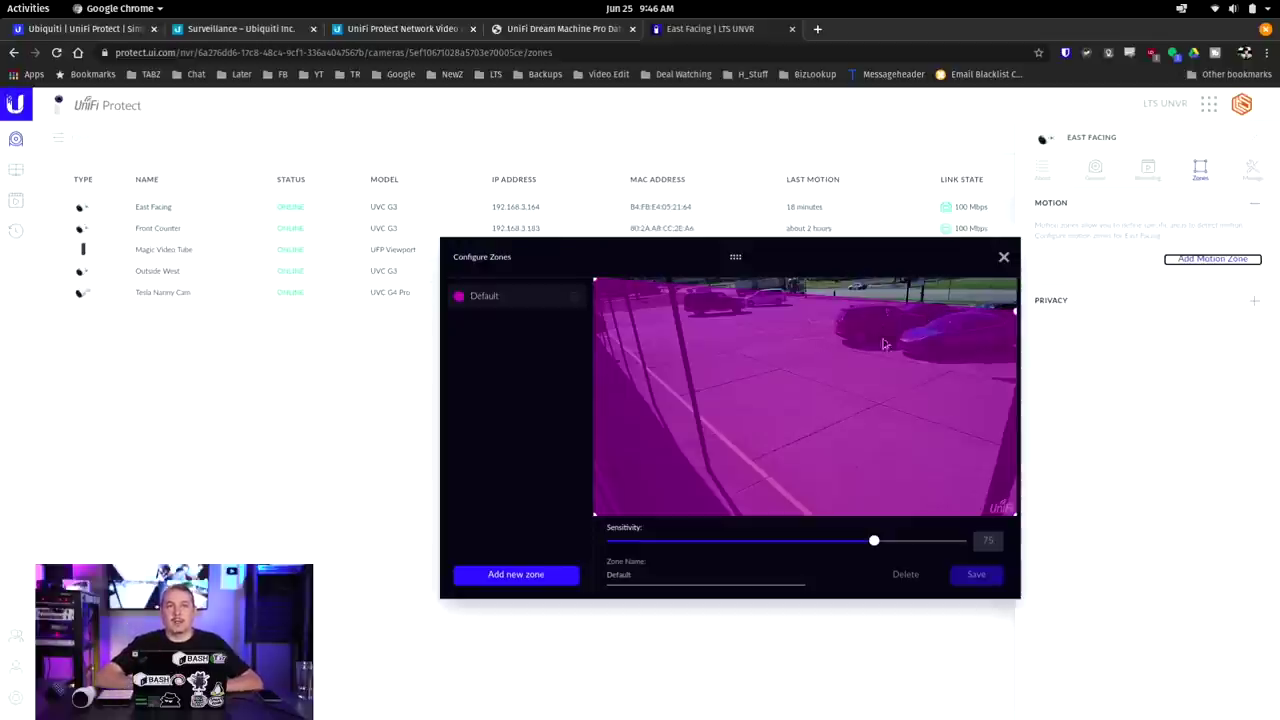
{"action": "left_click", "coordinate": [1015, 314]}
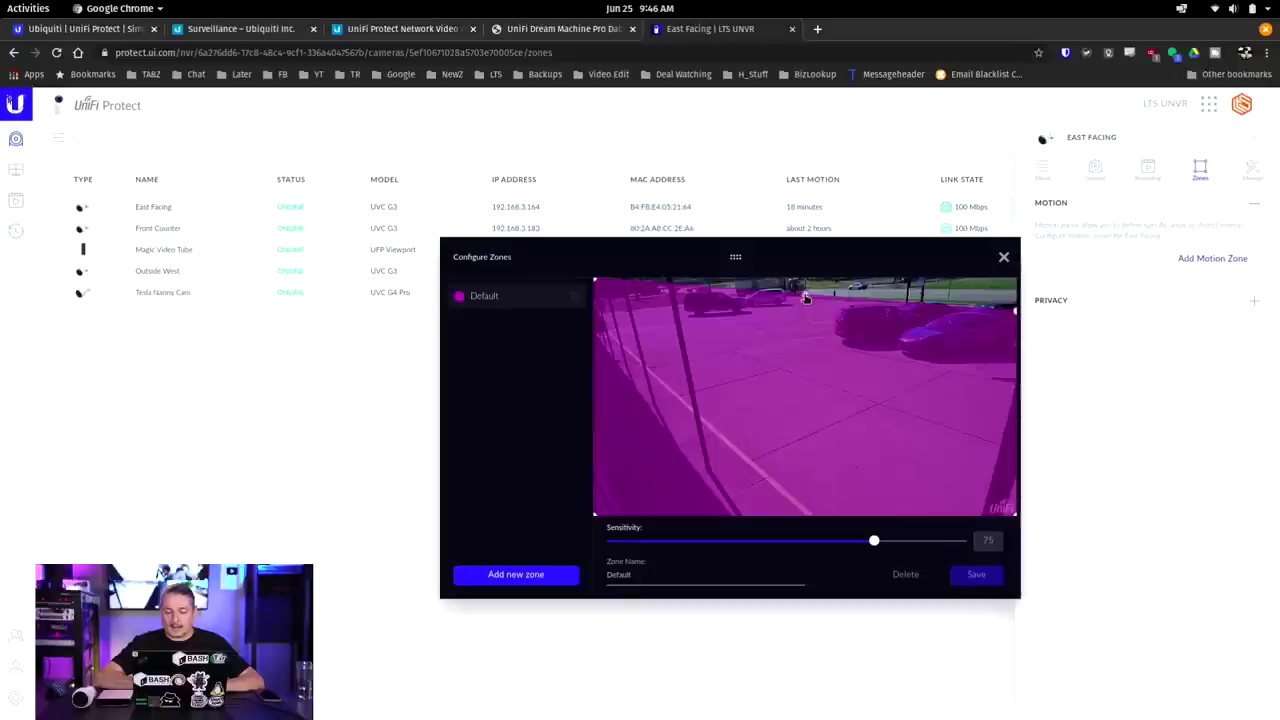
{"action": "left_click_drag", "start_coordinate": [806, 298], "coordinate": [837, 283]}
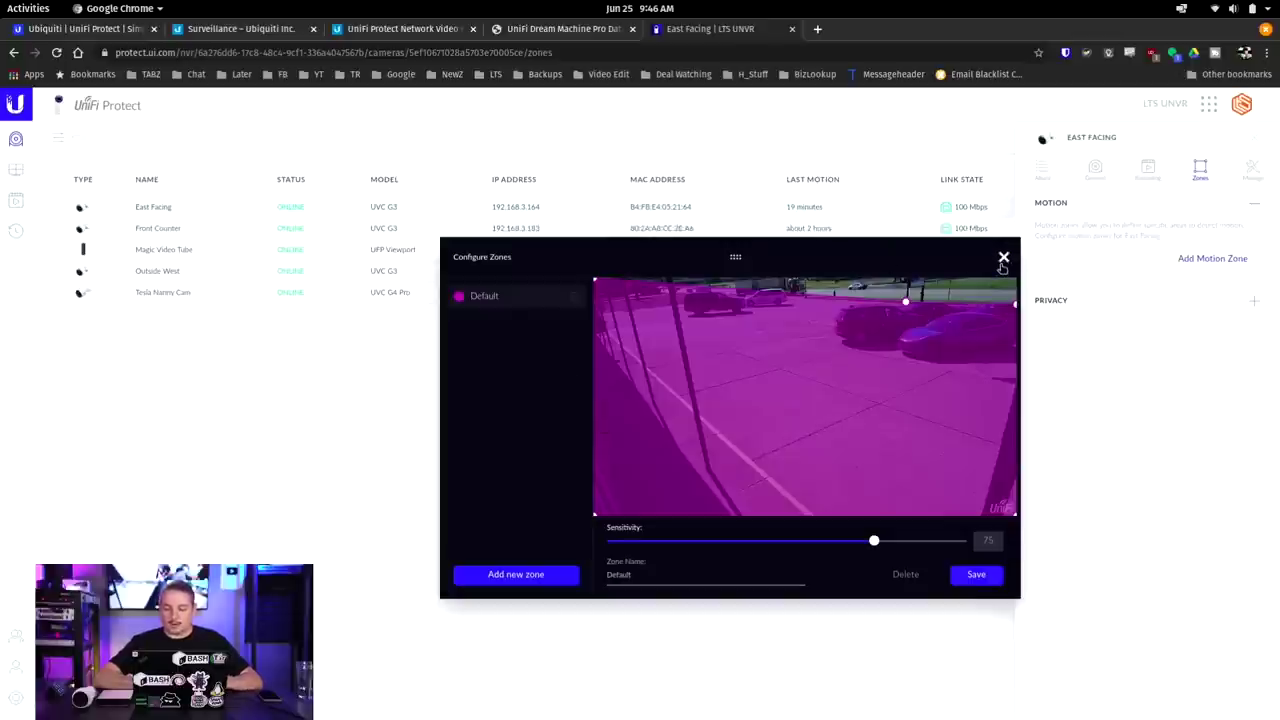
{"action": "left_click", "coordinate": [1003, 258]}
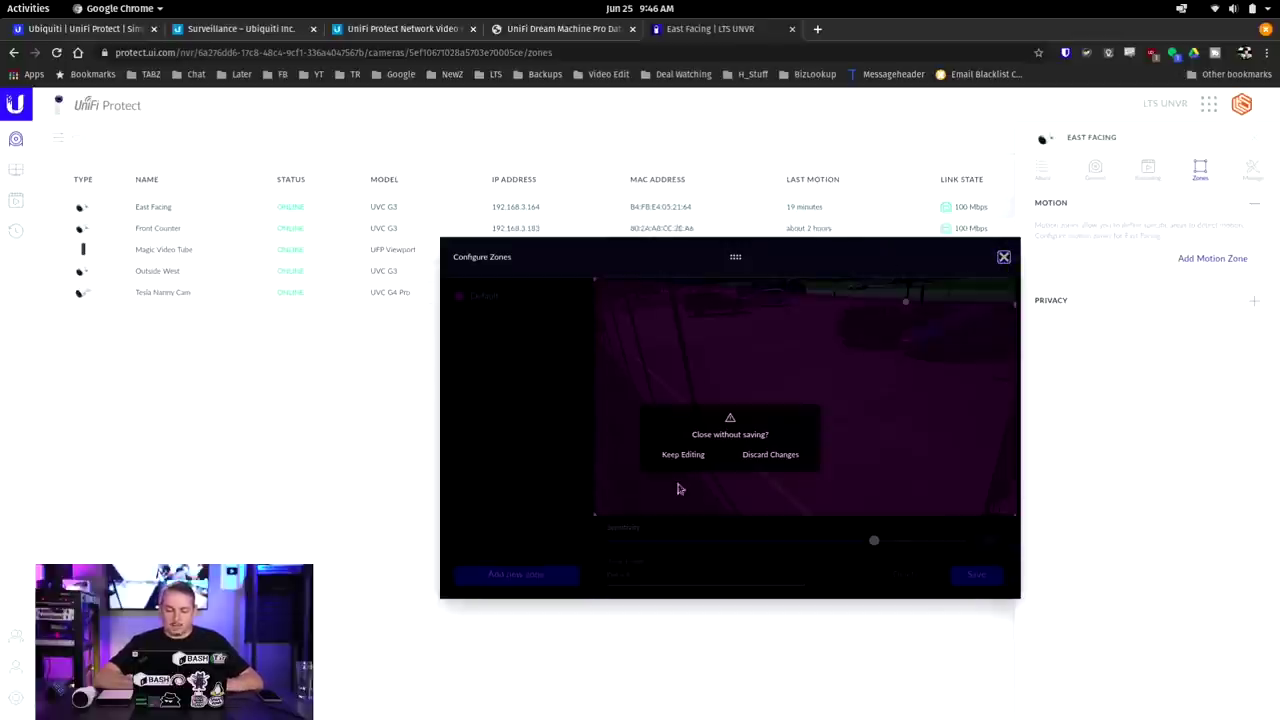
- Discard the zone edits, check the Manage tab's Unmanage and Microphone options, and close the panel
{"action": "left_click", "coordinate": [786, 462]}
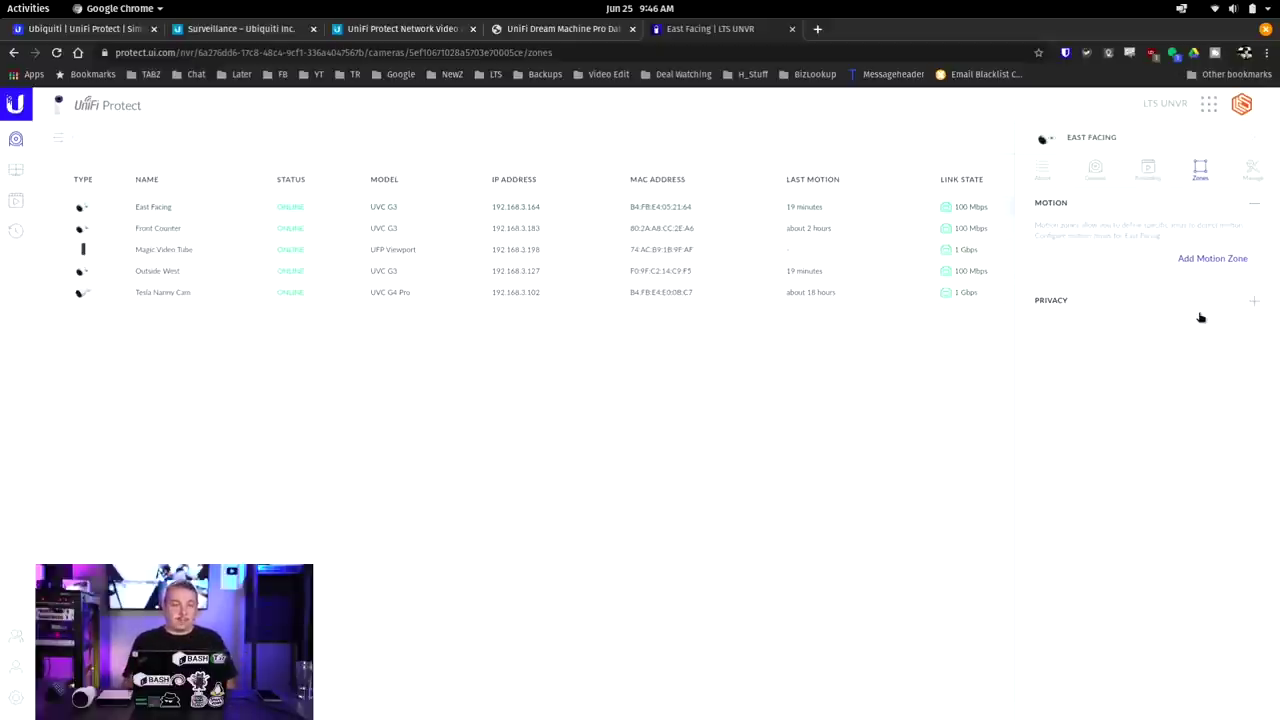
{"action": "left_click", "coordinate": [1251, 168]}
{"action": "left_click", "coordinate": [1253, 293]}
{"action": "left_click", "coordinate": [1253, 293]}
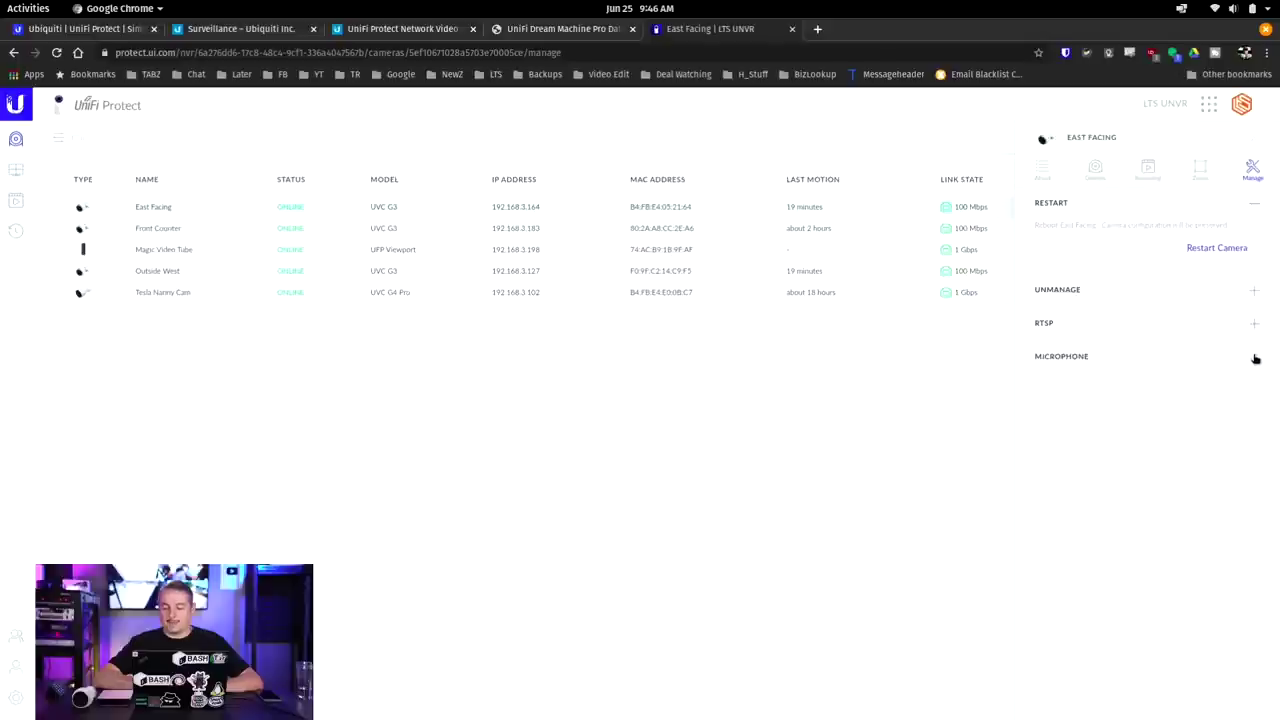
{"action": "left_click", "coordinate": [1254, 357]}
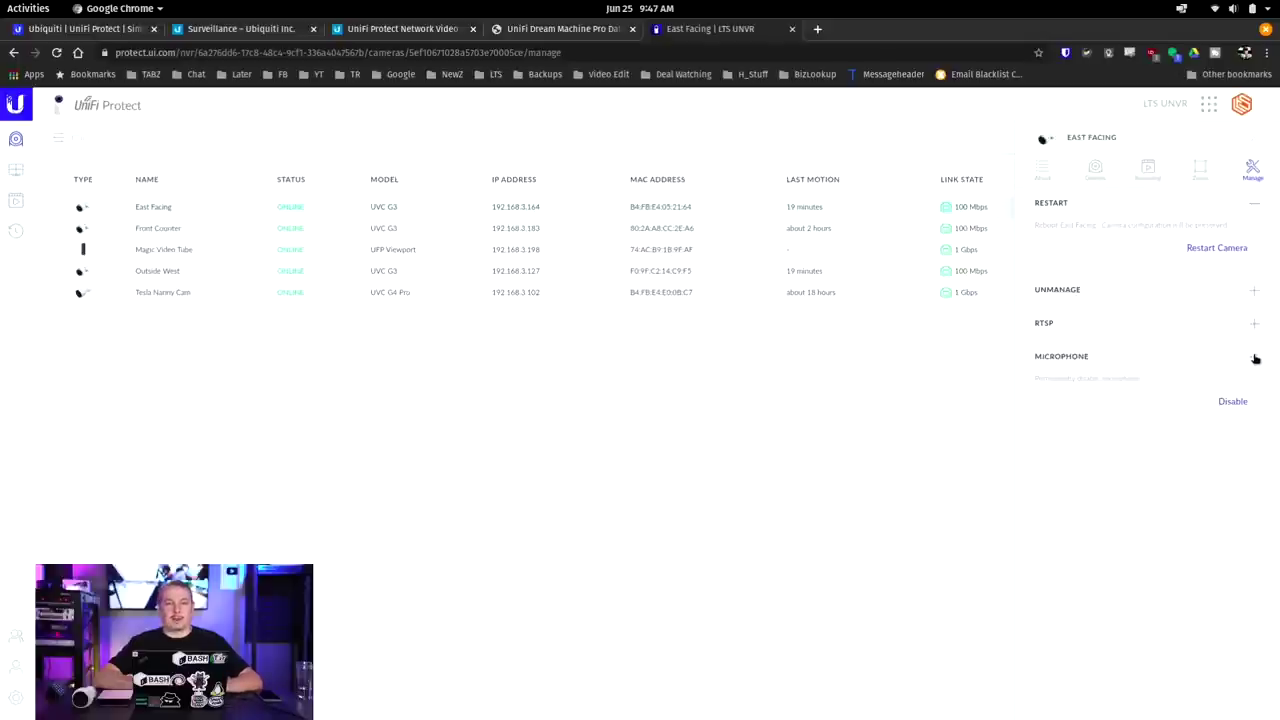
{"action": "left_click", "coordinate": [1254, 357]}
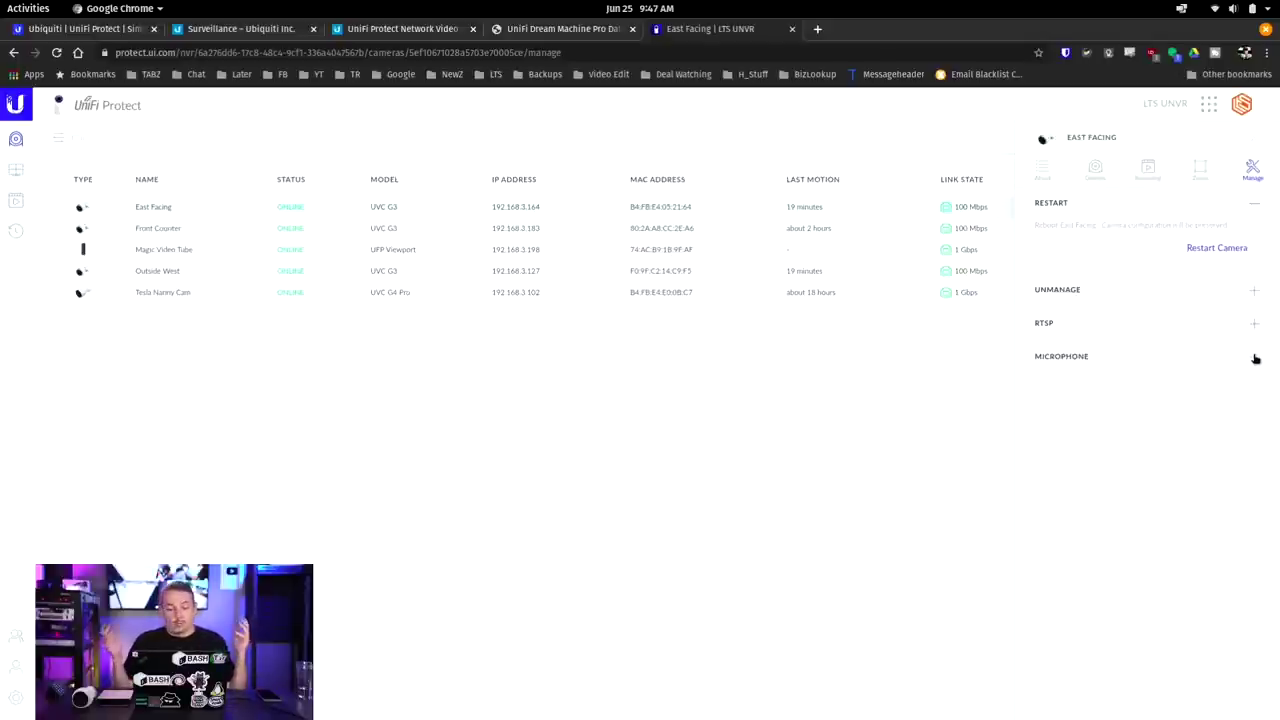
{"action": "left_click", "coordinate": [1255, 141]}
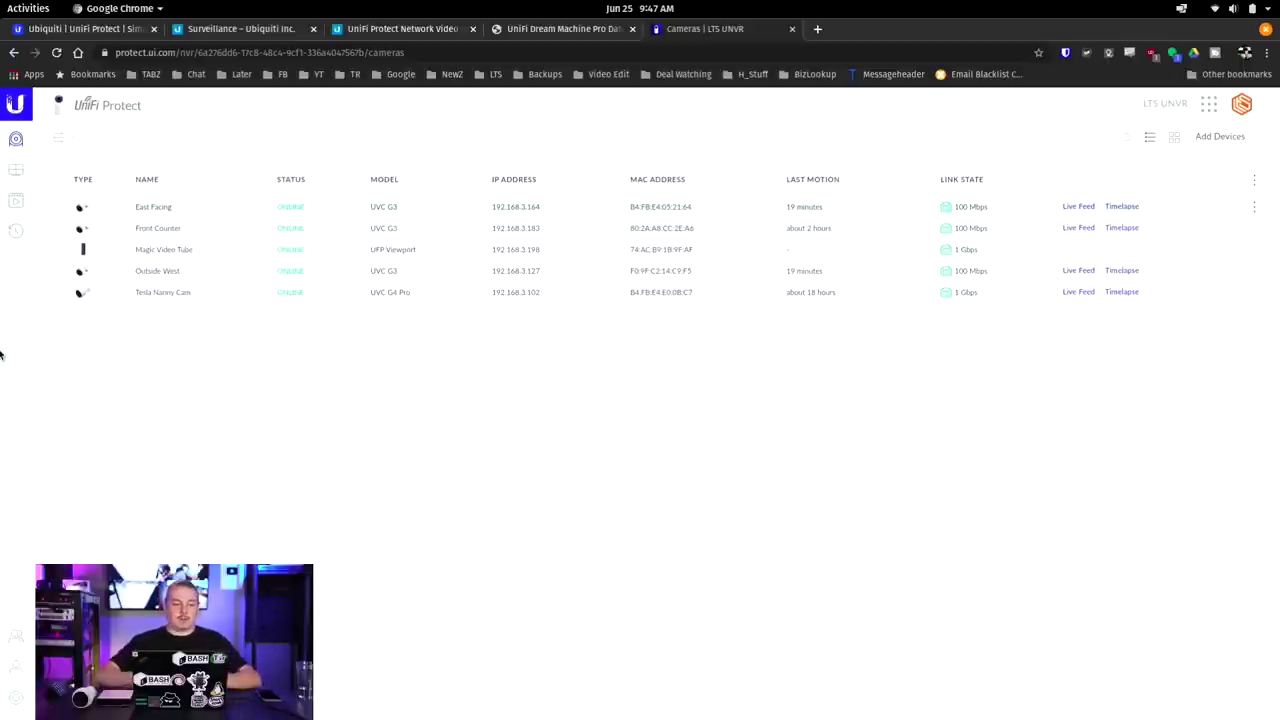
- Play the East Facing timelapse, jump to a later overcast clip, then return to the Cameras list
{"action": "left_click", "coordinate": [14, 230]}
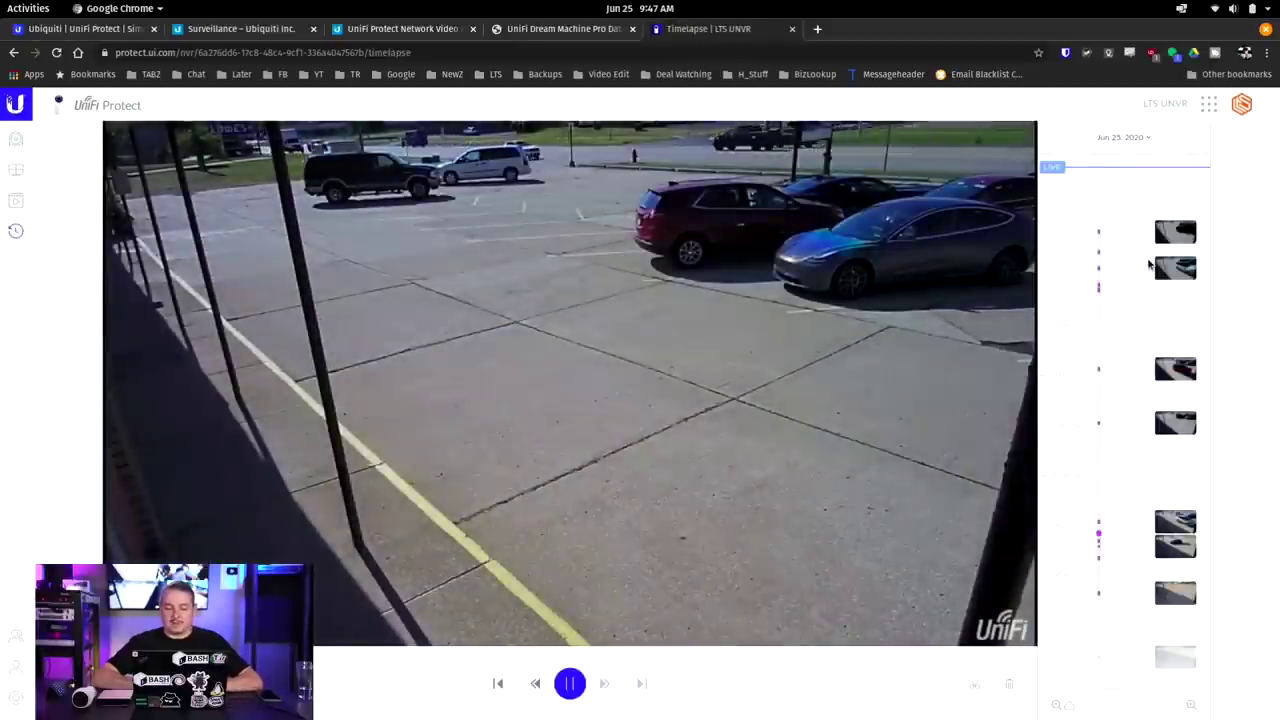
{"action": "scroll", "coordinate": [1147, 257], "scroll_direction": "down", "scroll_amount": 5}
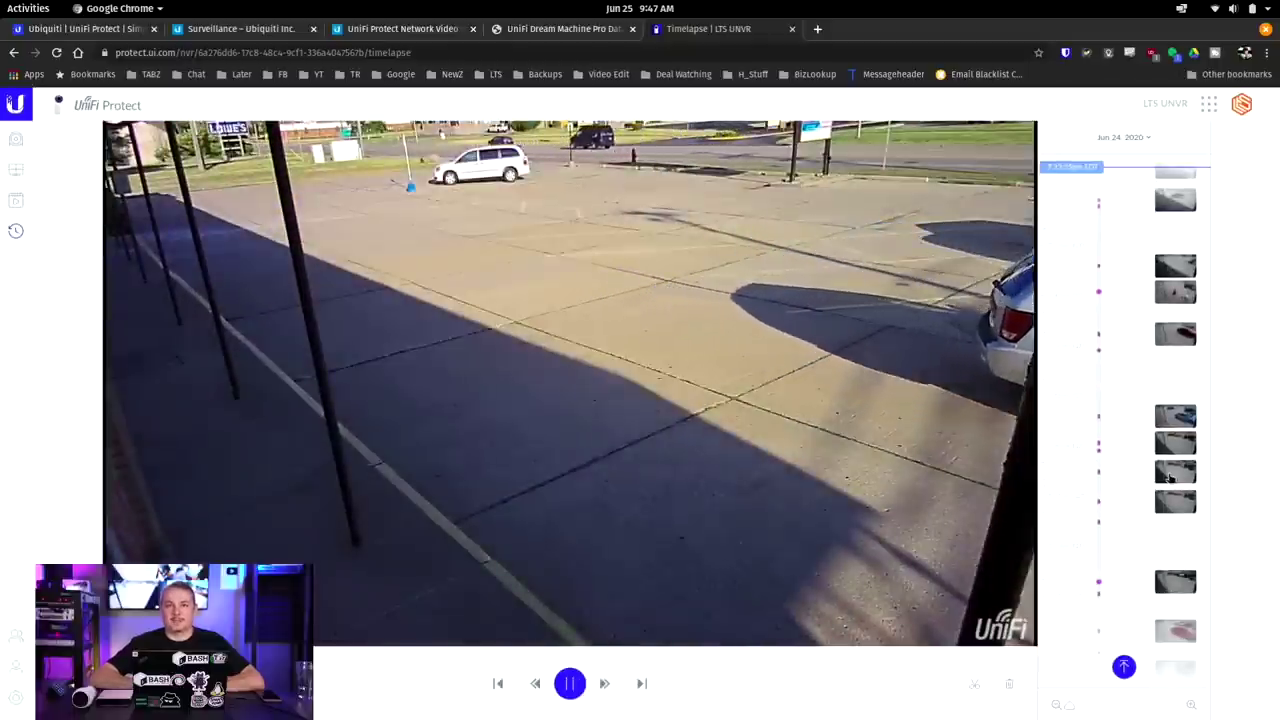
{"action": "left_click", "coordinate": [1170, 476]}
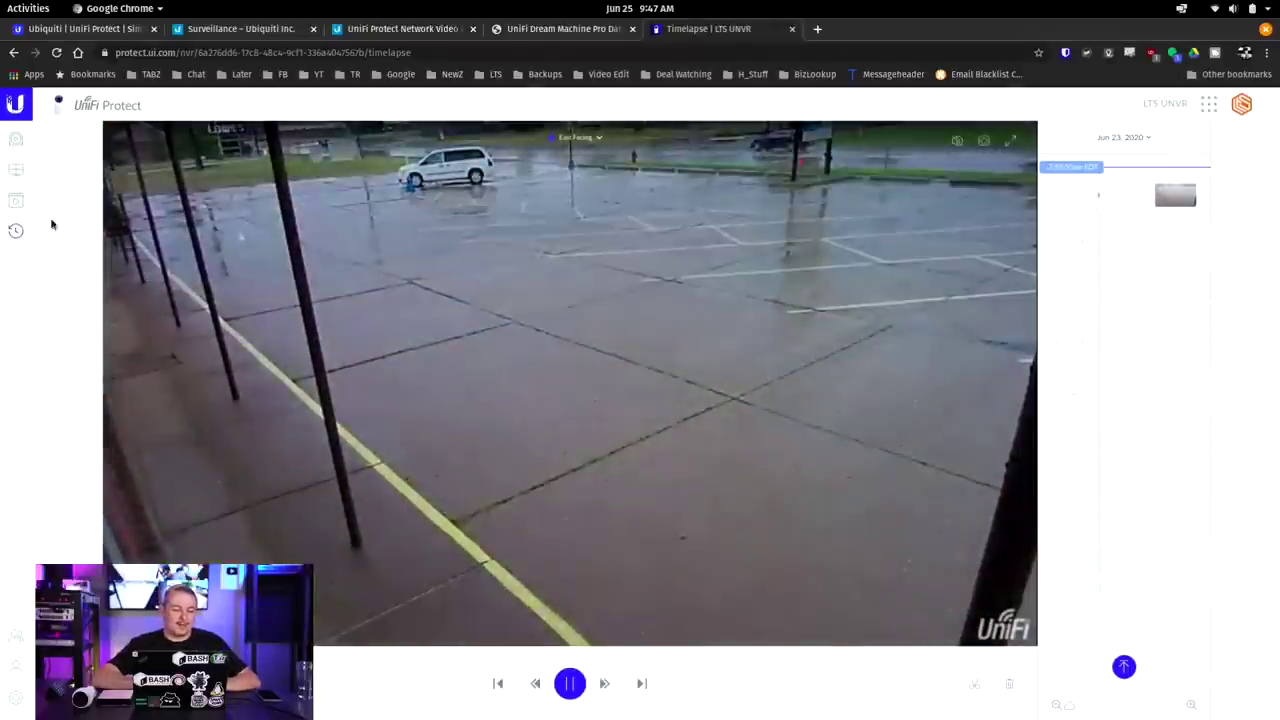
{"action": "left_click", "coordinate": [16, 139]}
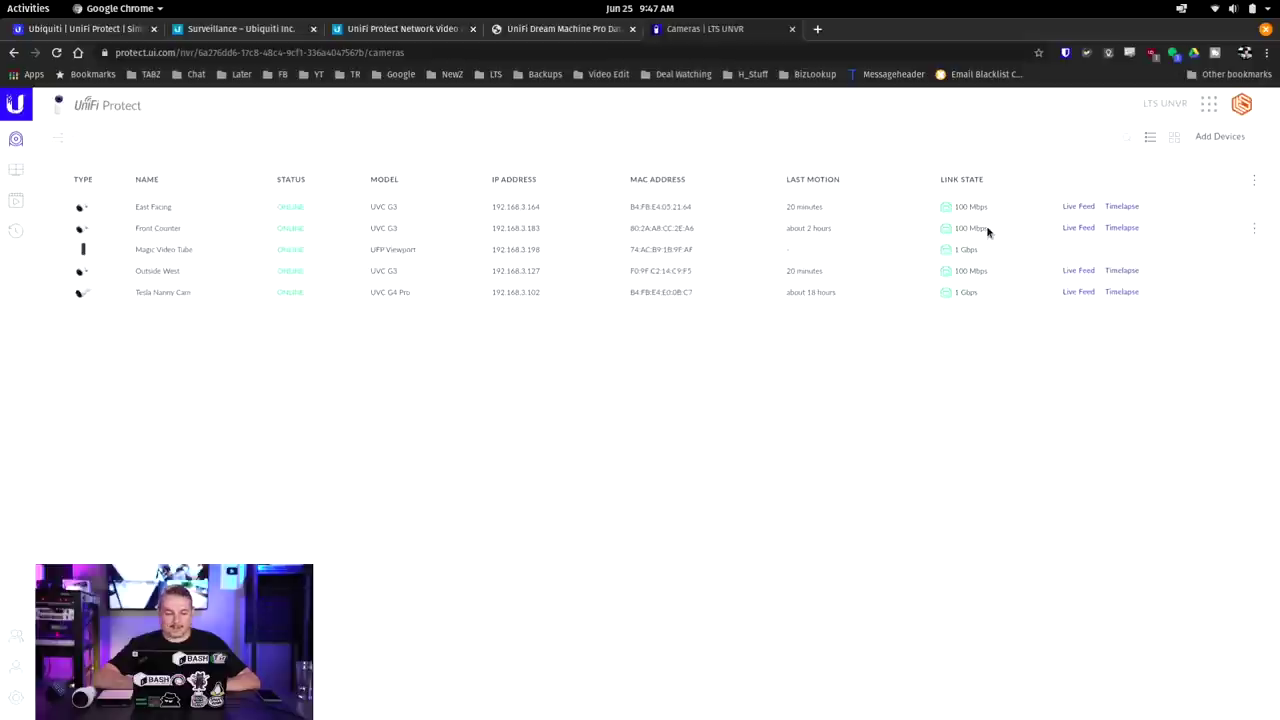
- Open the Tesla Nanny Cam timelapse and scroll its timeline back toward June 24
{"action": "left_click", "coordinate": [1122, 292]}
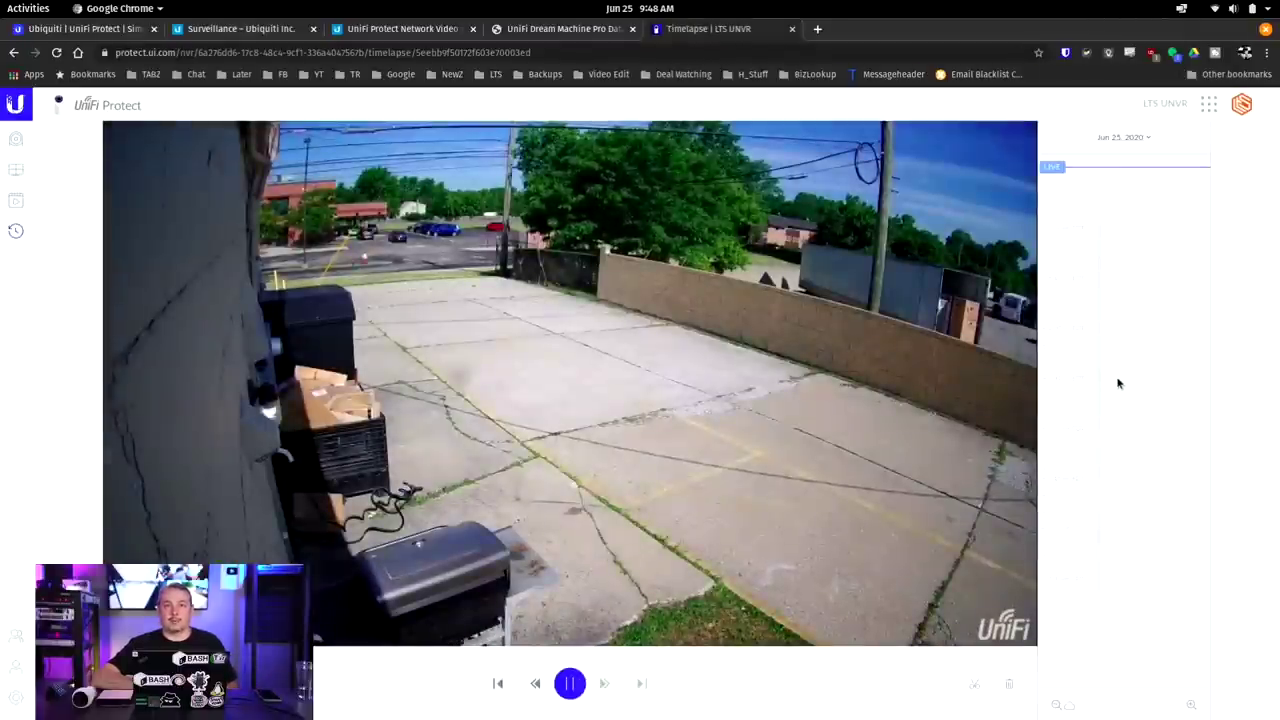
{"action": "scroll", "coordinate": [1117, 381], "scroll_direction": "down", "scroll_amount": 3}
{"action": "scroll", "coordinate": [1118, 383], "scroll_direction": "down", "scroll_amount": 5}
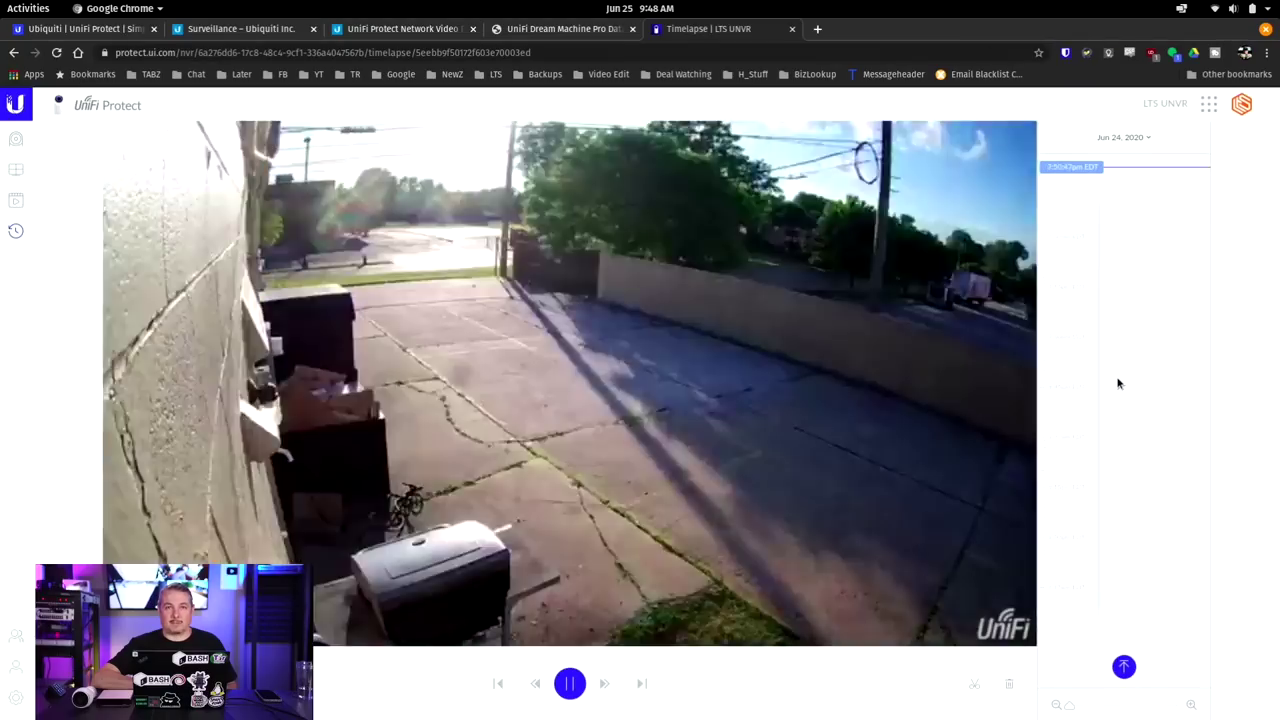
{"action": "scroll", "coordinate": [1118, 383], "scroll_direction": "down", "scroll_amount": 5}
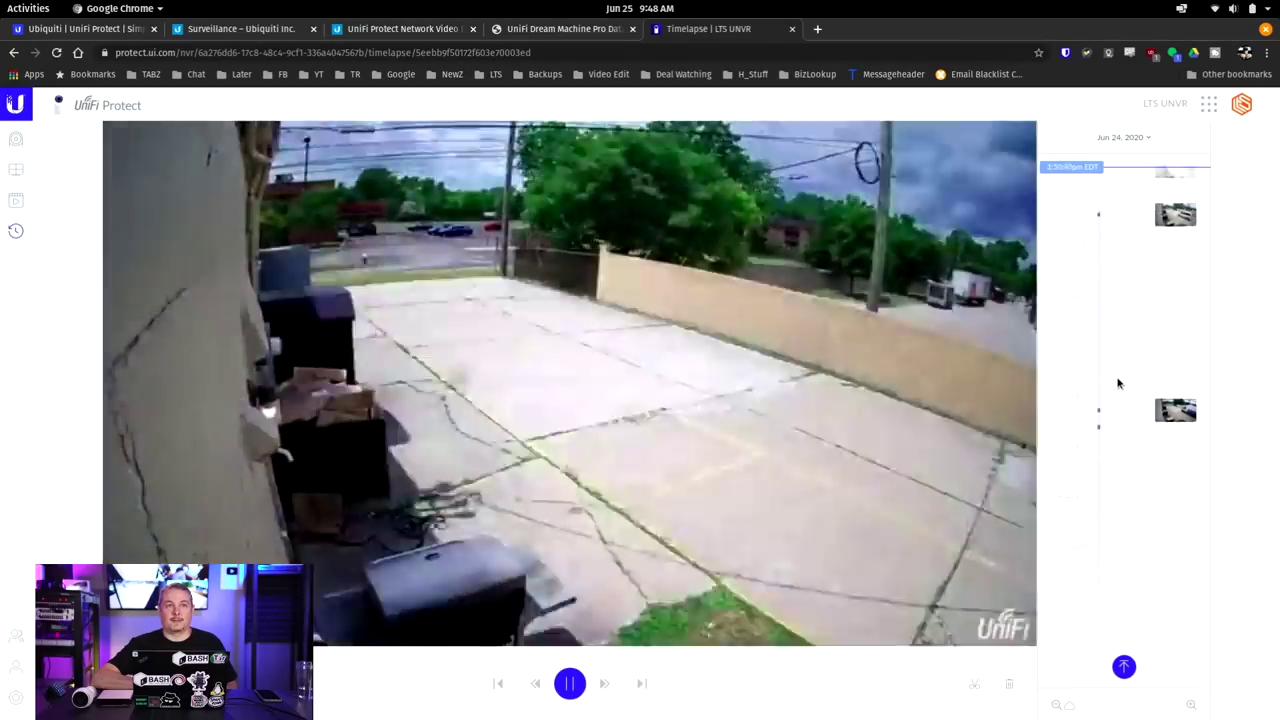
{"action": "scroll", "coordinate": [1118, 383], "scroll_direction": "down", "scroll_amount": 4}
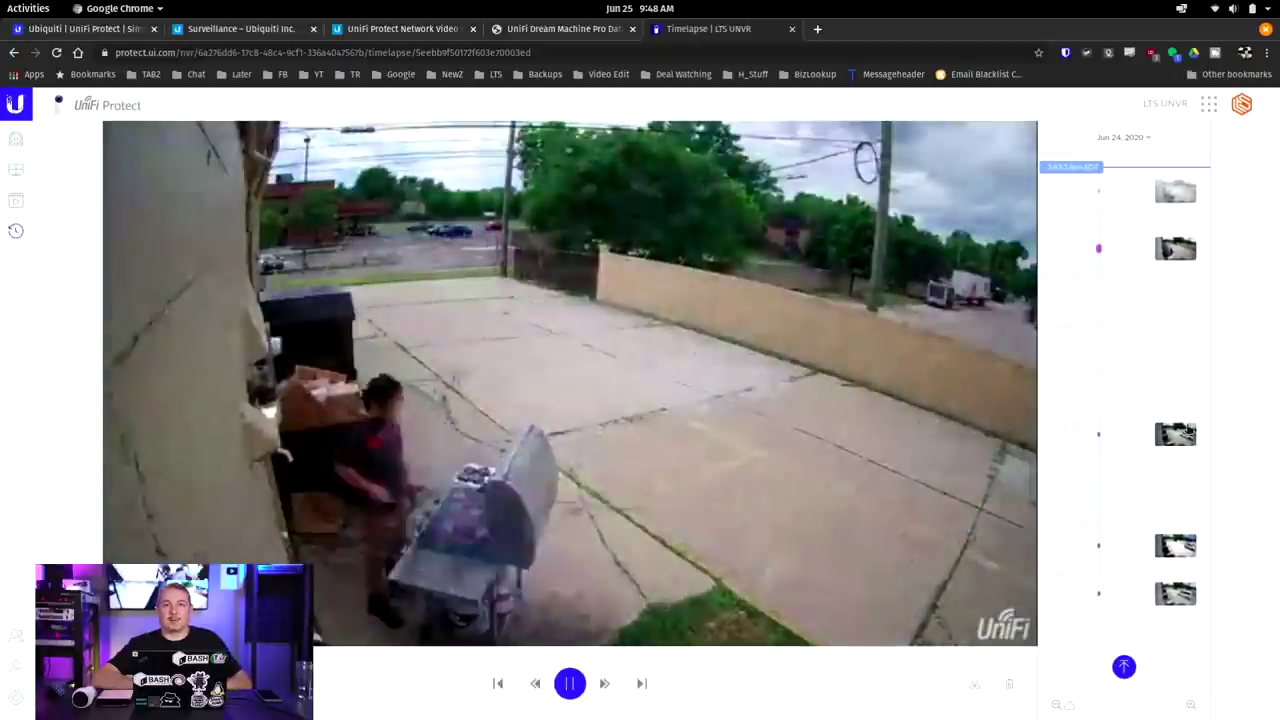
- Jump playback through several earlier events, including the red car, then show the Events list
{"action": "left_click", "coordinate": [1188, 430]}
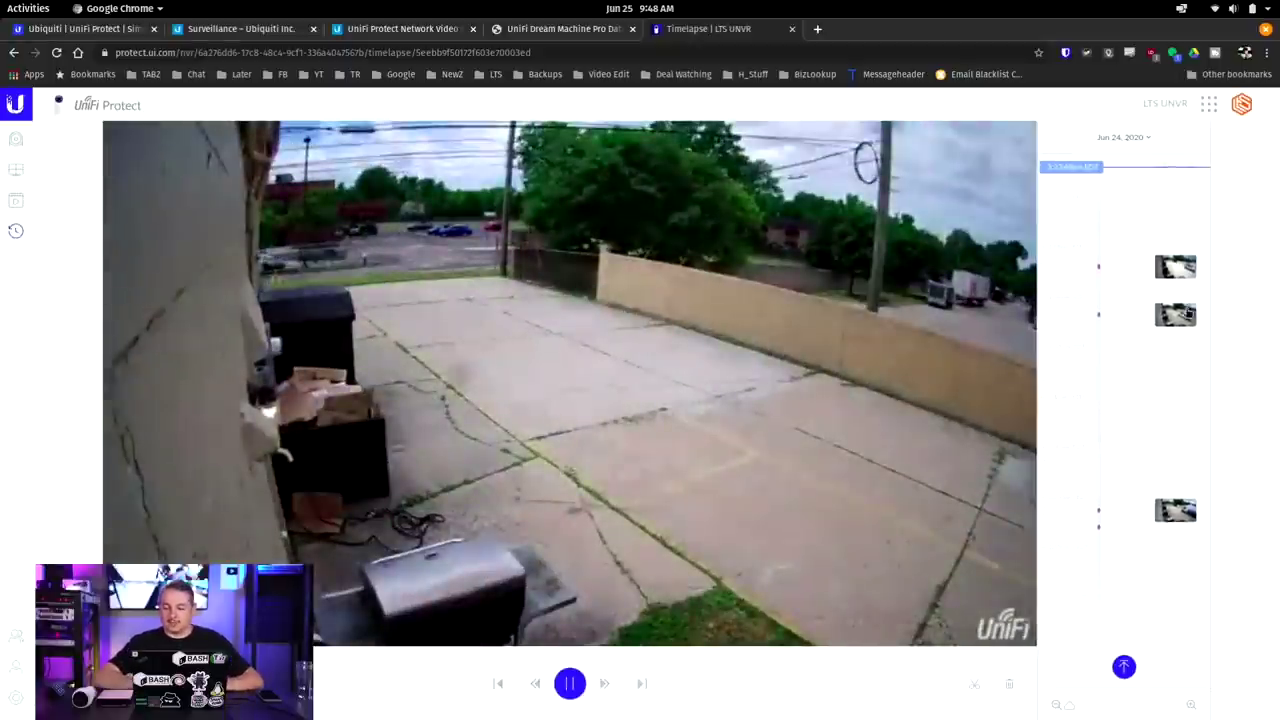
{"action": "left_click", "coordinate": [1180, 330]}
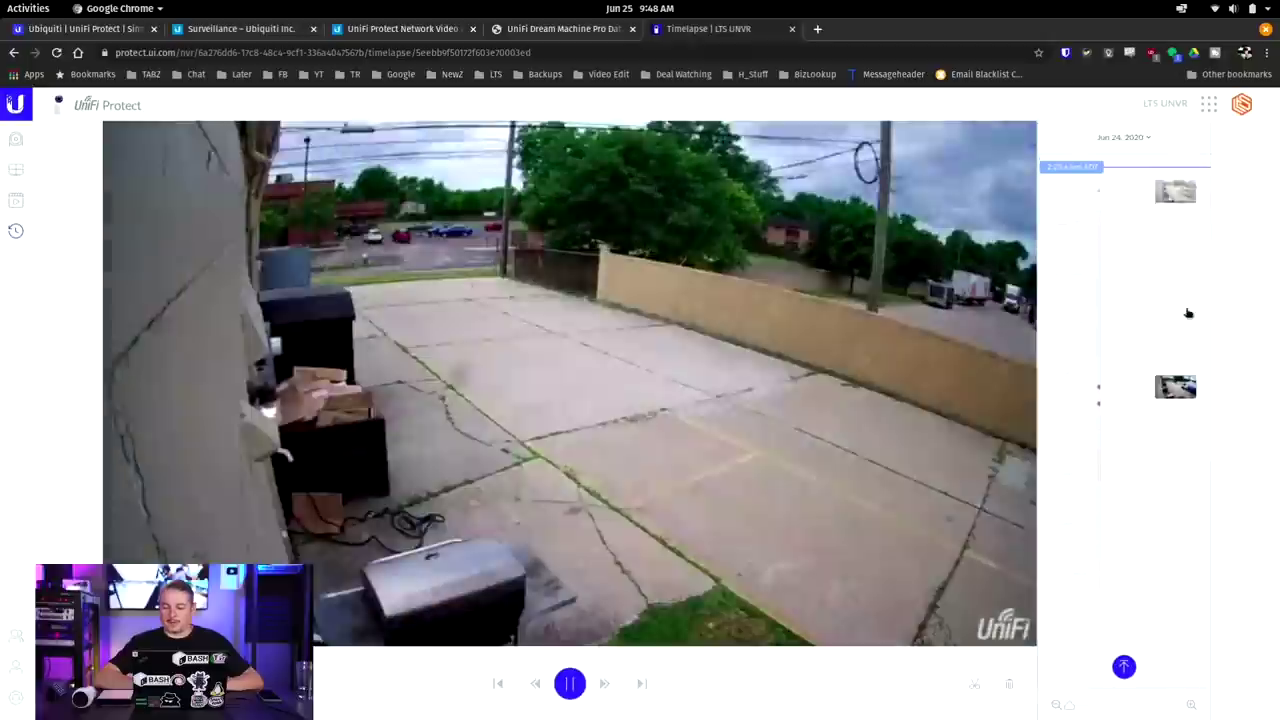
{"action": "left_click", "coordinate": [1170, 365]}
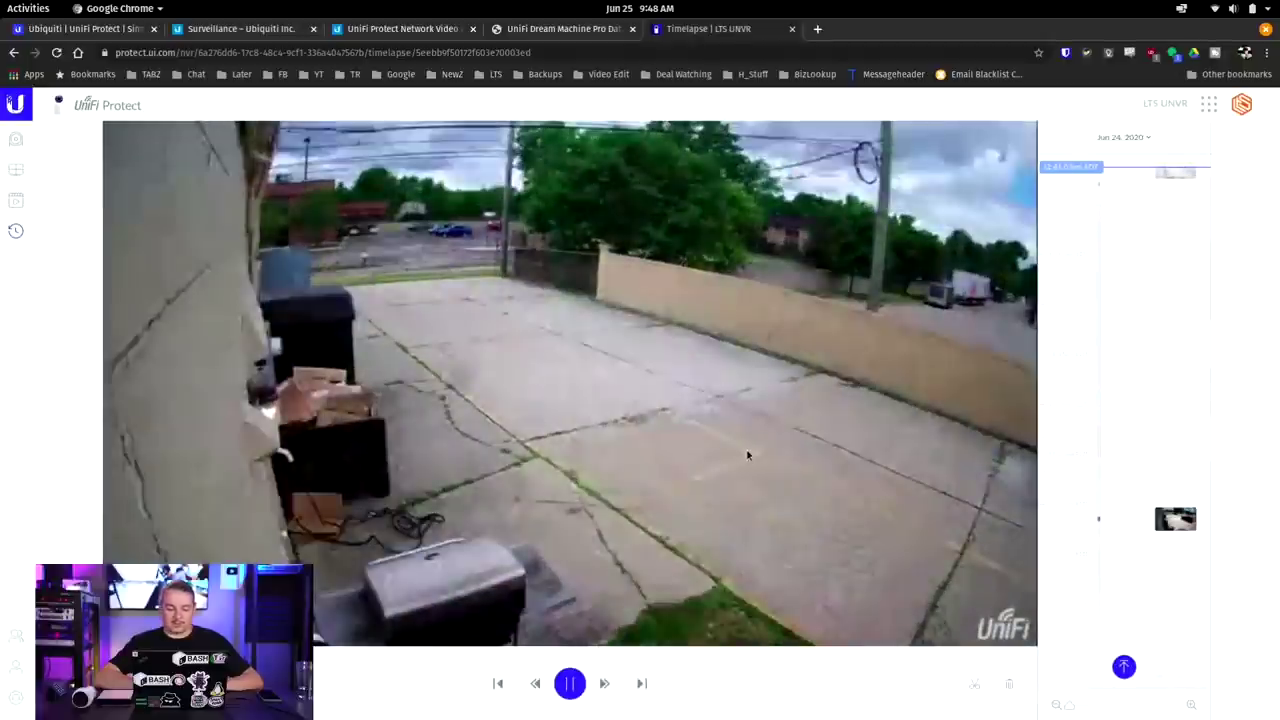
{"action": "left_click", "coordinate": [1176, 517]}
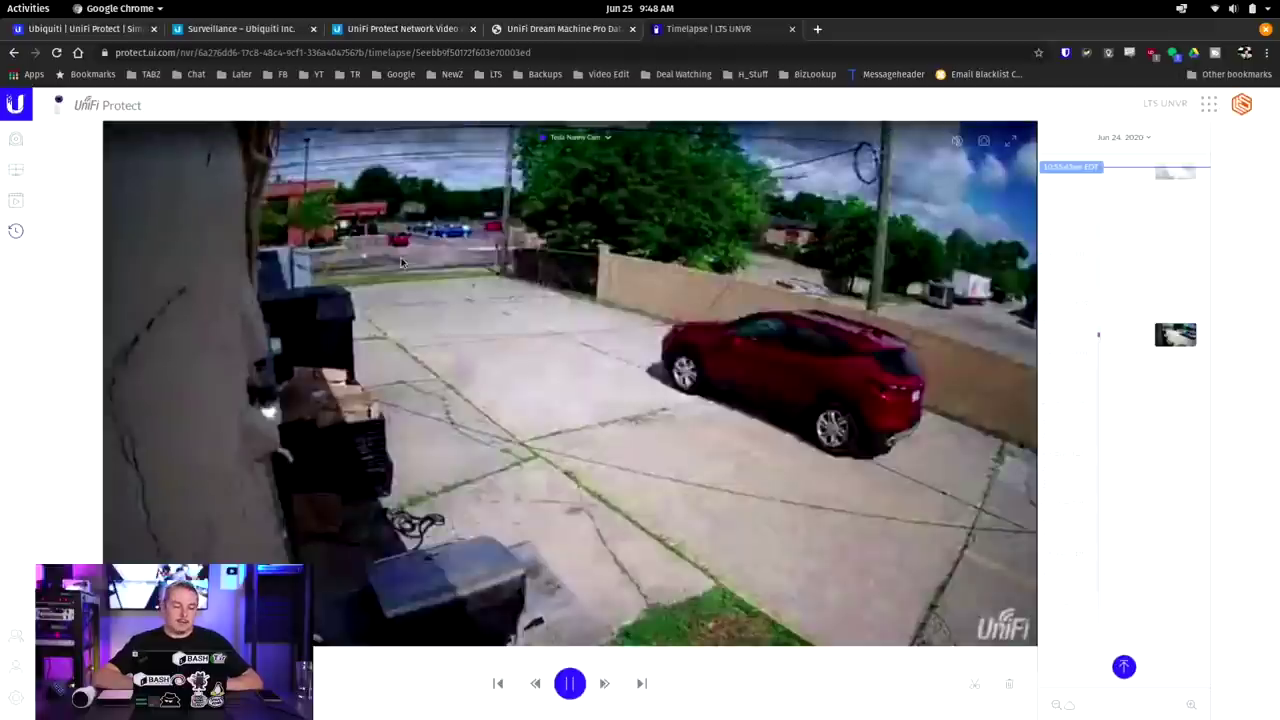
{"action": "left_click", "coordinate": [15, 202]}
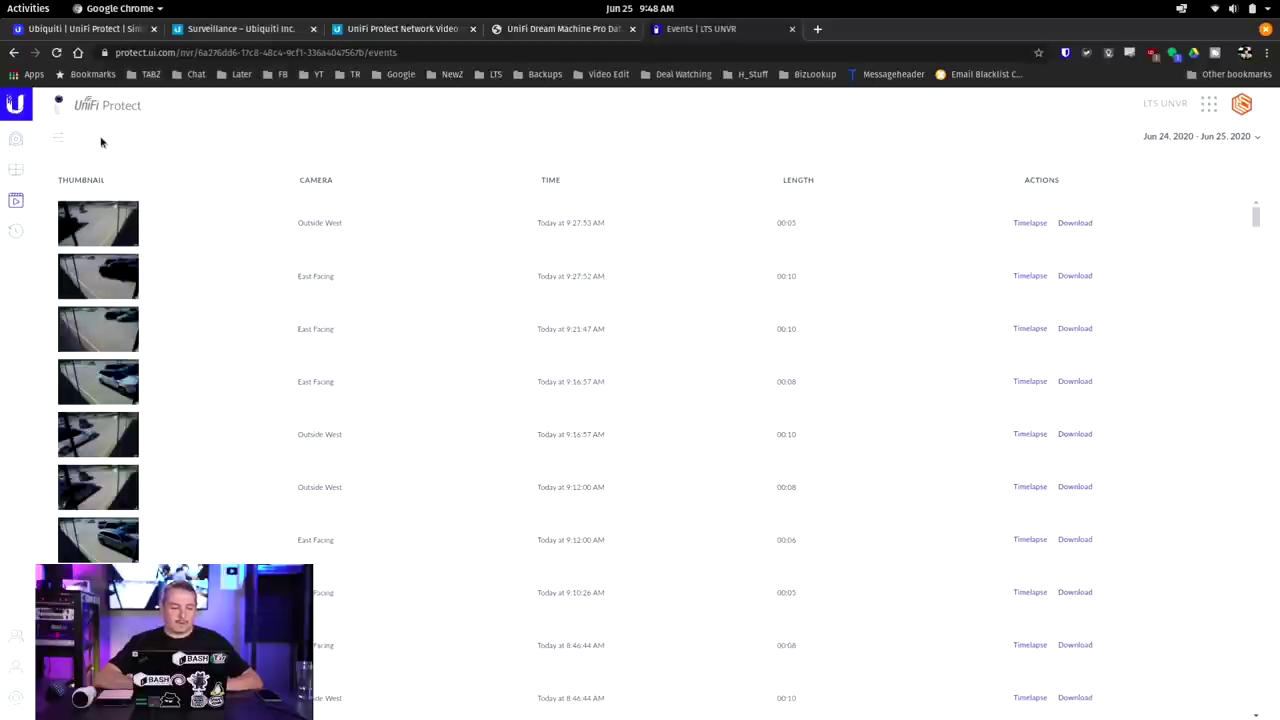
- Filter events to Tesla Nanny Cam and download yesterday's 3:24:08 PM clip
{"action": "left_click", "coordinate": [62, 142]}
{"action": "left_click", "coordinate": [124, 203]}
{"action": "left_click", "coordinate": [102, 299]}
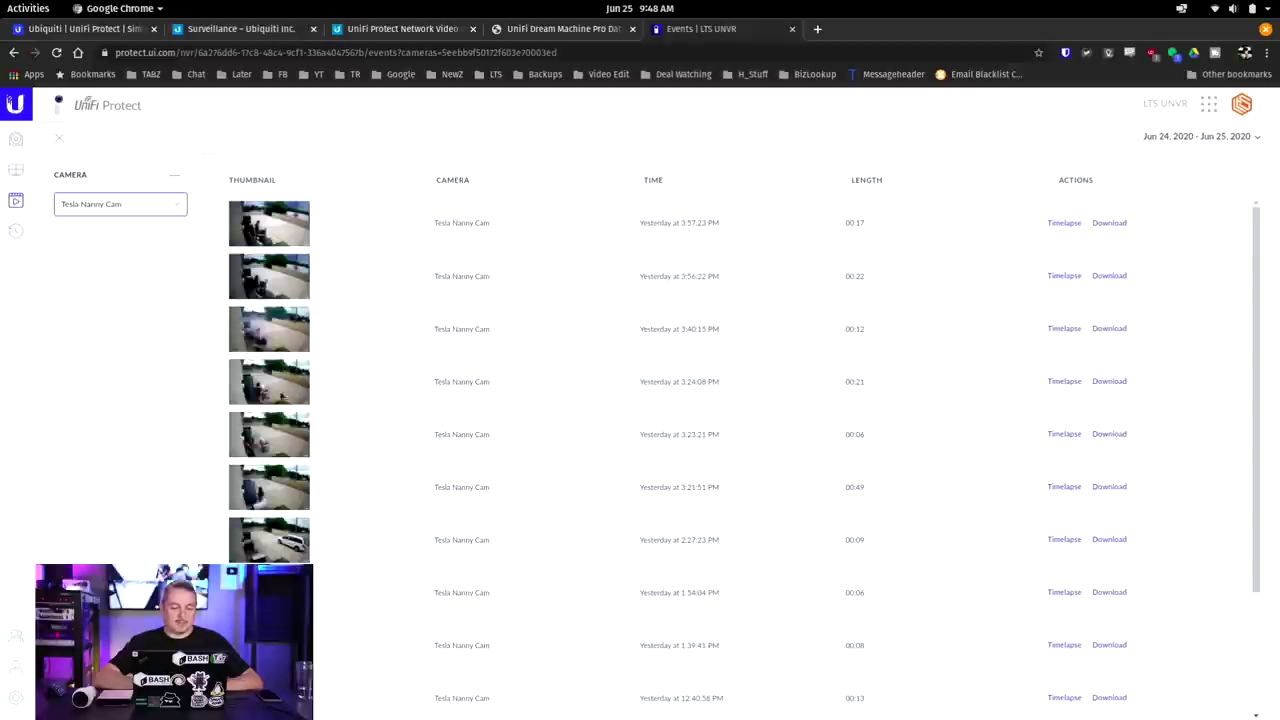
{"action": "left_click", "coordinate": [277, 401]}
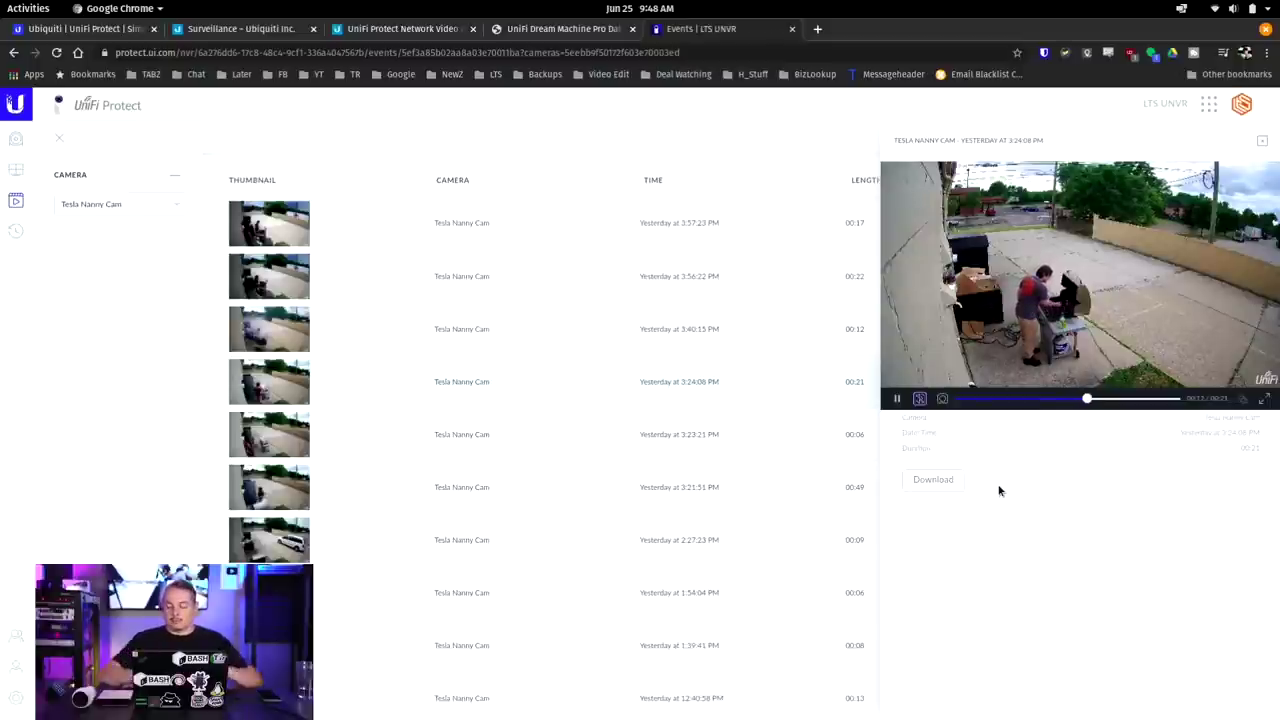
{"action": "left_click", "coordinate": [933, 480]}
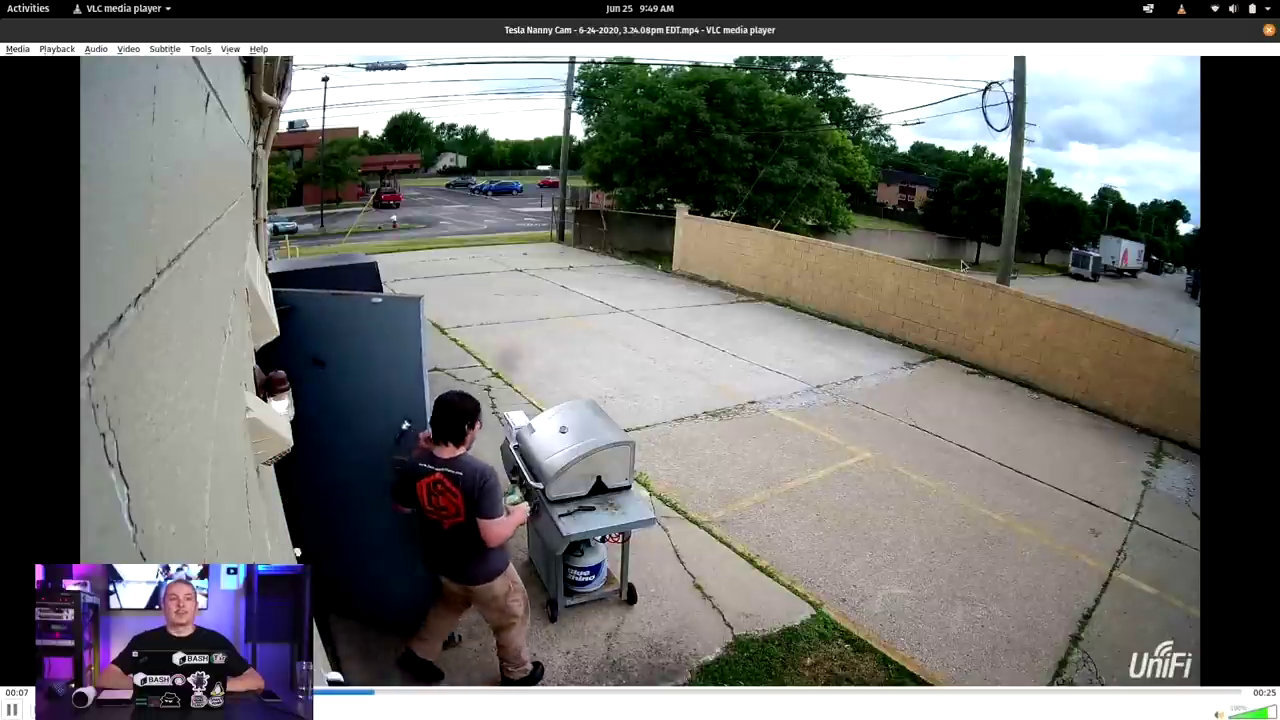
- Close VLC after watching the 6-24-2020 Tesla Nanny Cam clip
{"action": "left_click", "coordinate": [1268, 30]}
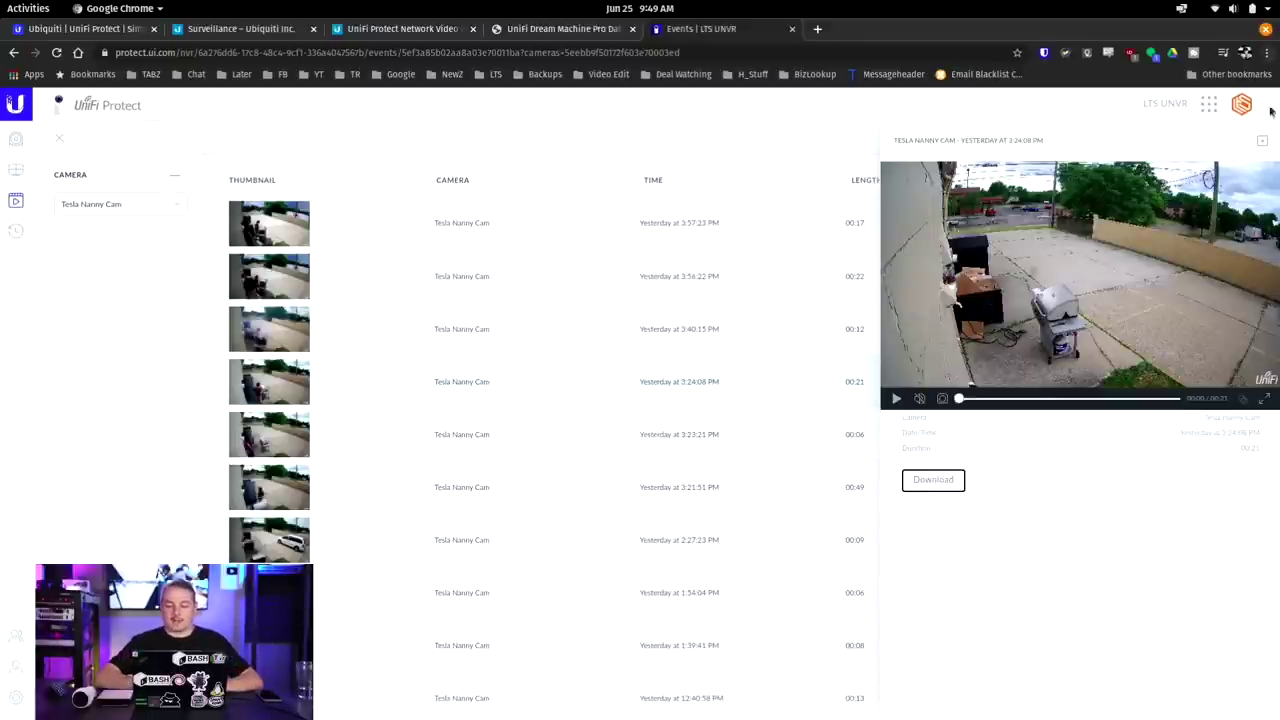
- Close the event details, view the timelapse, then open Storage & Capacity settings showing the 90-day purge
{"action": "left_click", "coordinate": [1263, 143]}
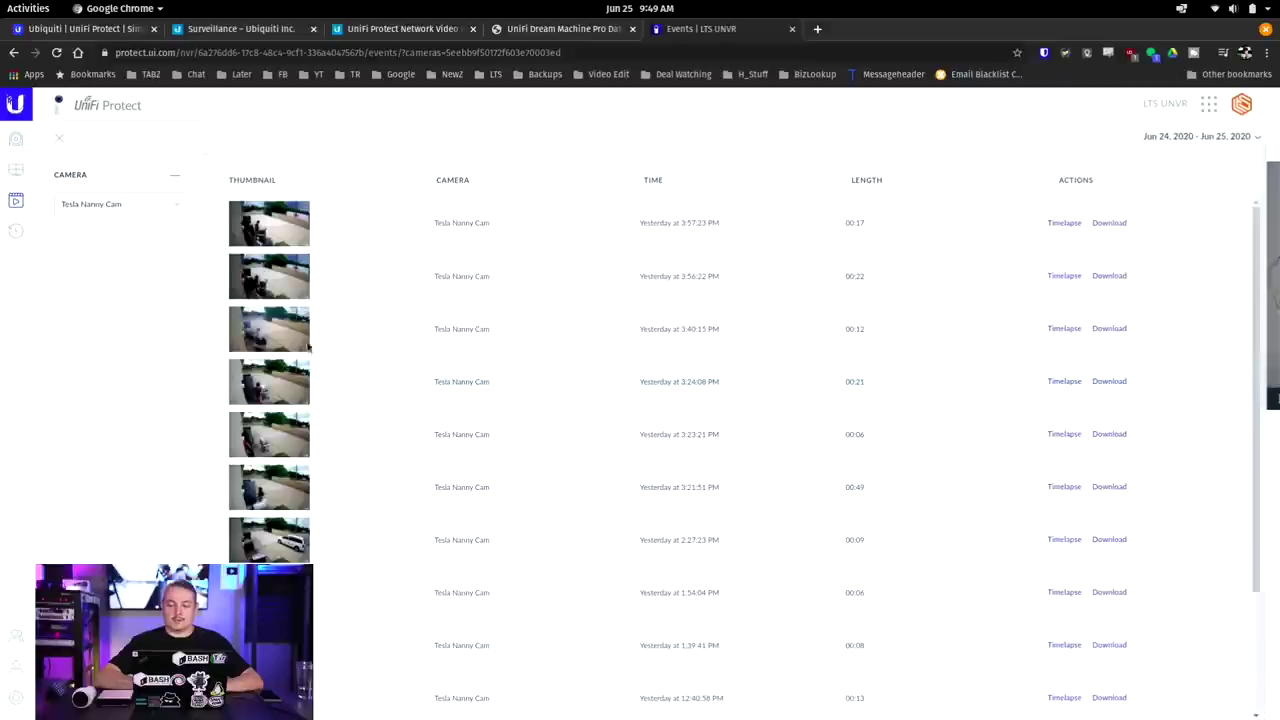
{"action": "left_click", "coordinate": [17, 234]}
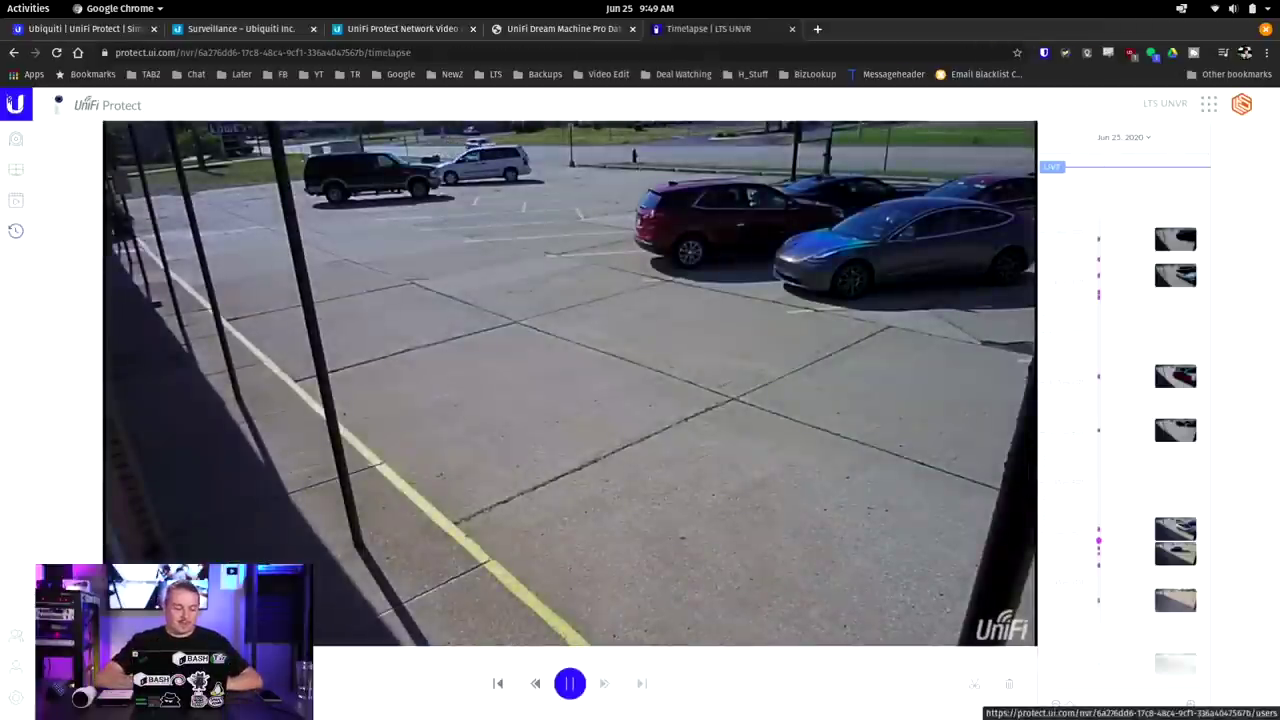
{"action": "left_click", "coordinate": [16, 697]}
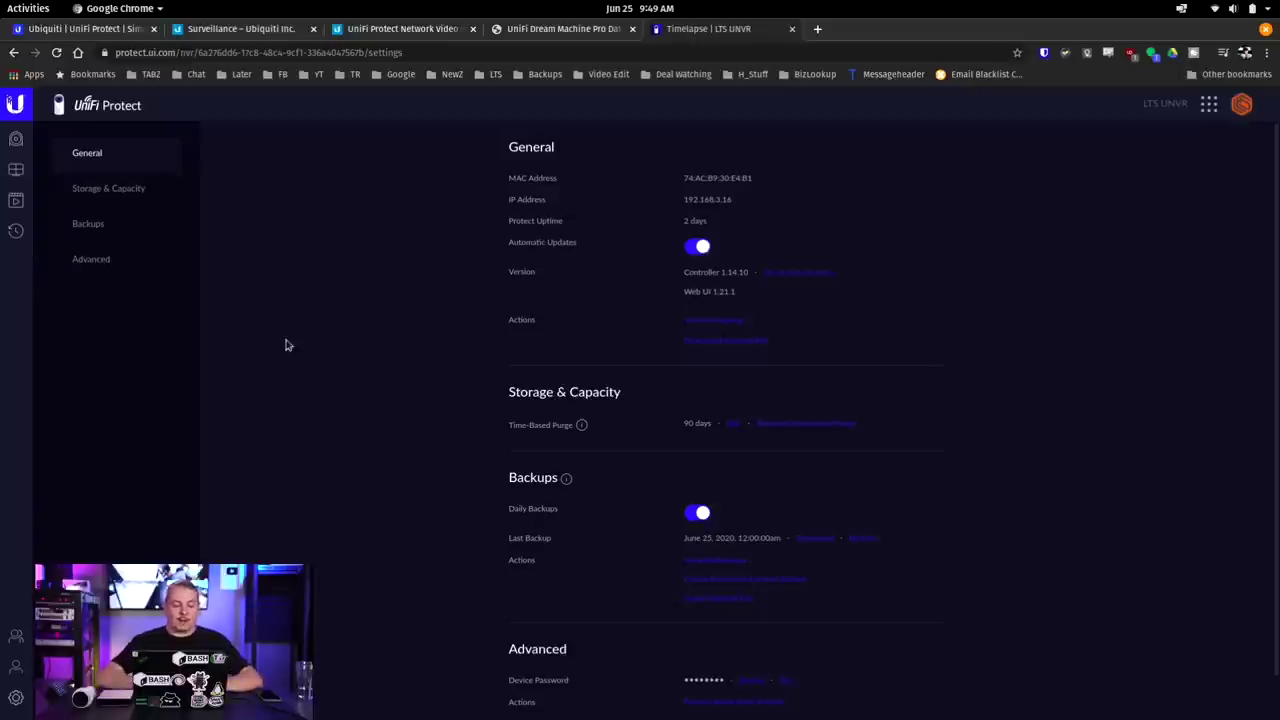
{"action": "left_click", "coordinate": [147, 187]}
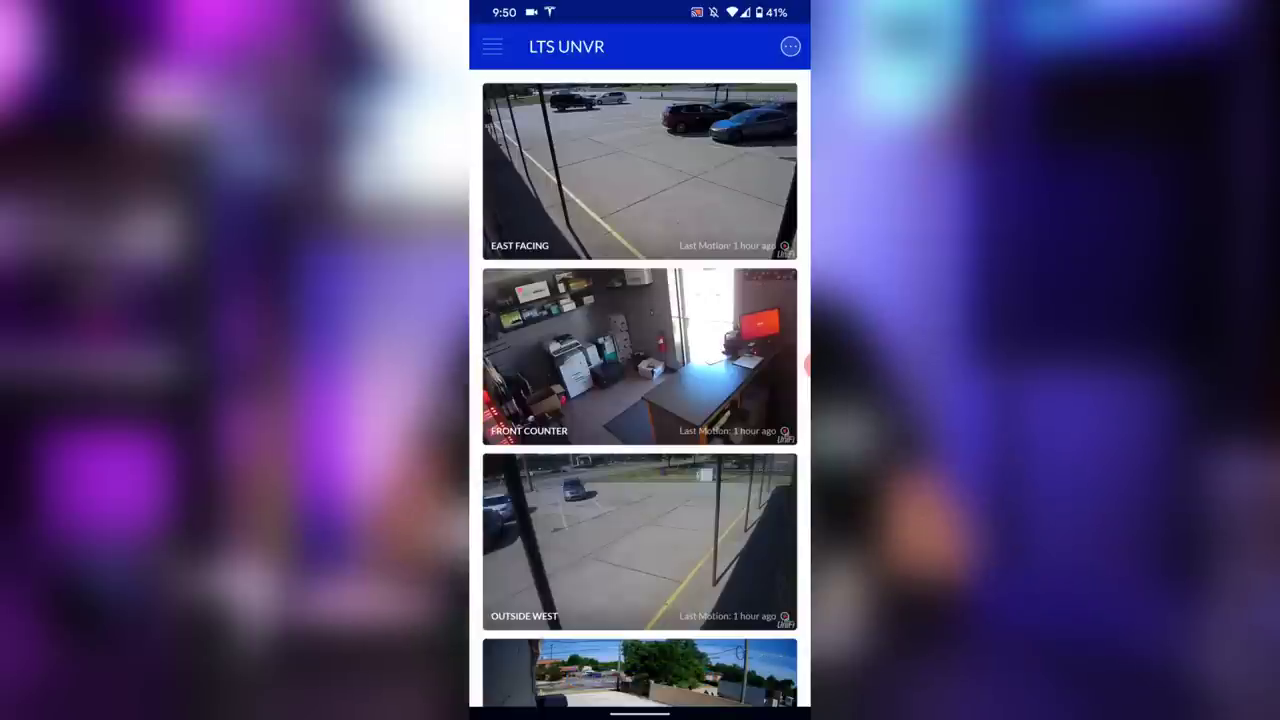
{"action": "scroll", "coordinate": [640, 390], "scroll_direction": "down", "scroll_amount": 2}
{"action": "scroll", "coordinate": [640, 390], "scroll_direction": "up", "scroll_amount": 4}
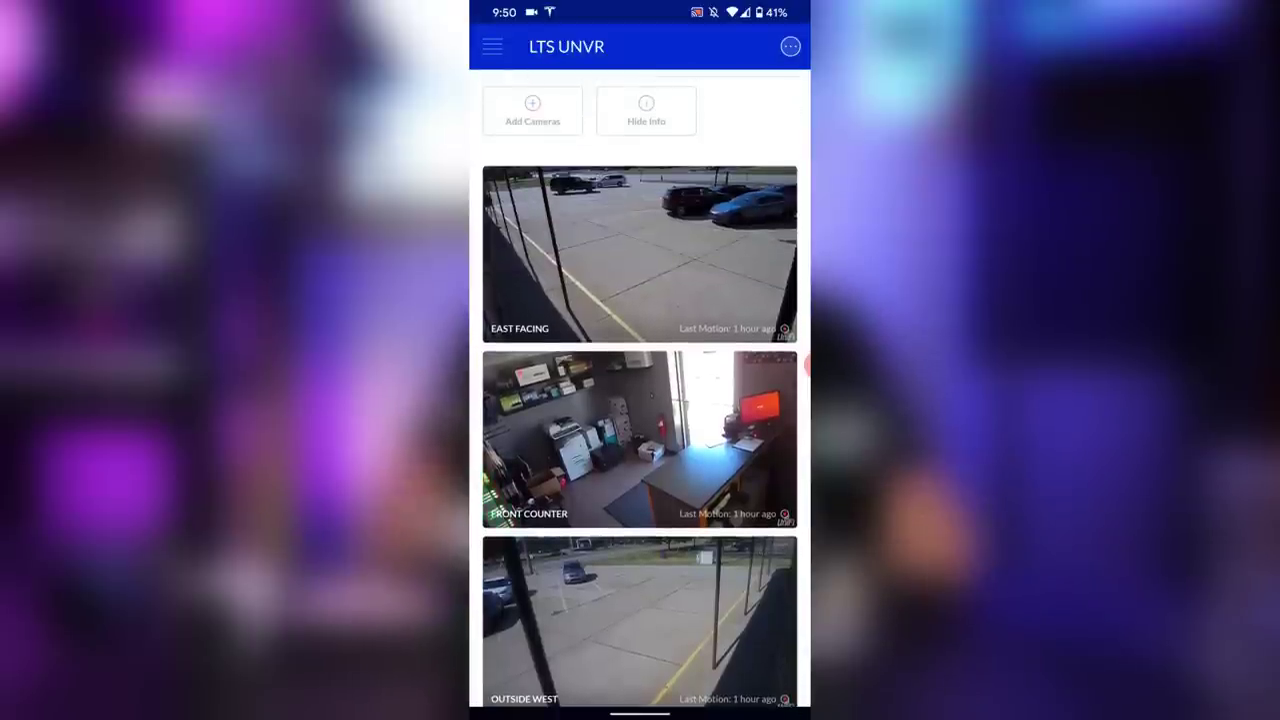
{"action": "left_click", "coordinate": [640, 254]}
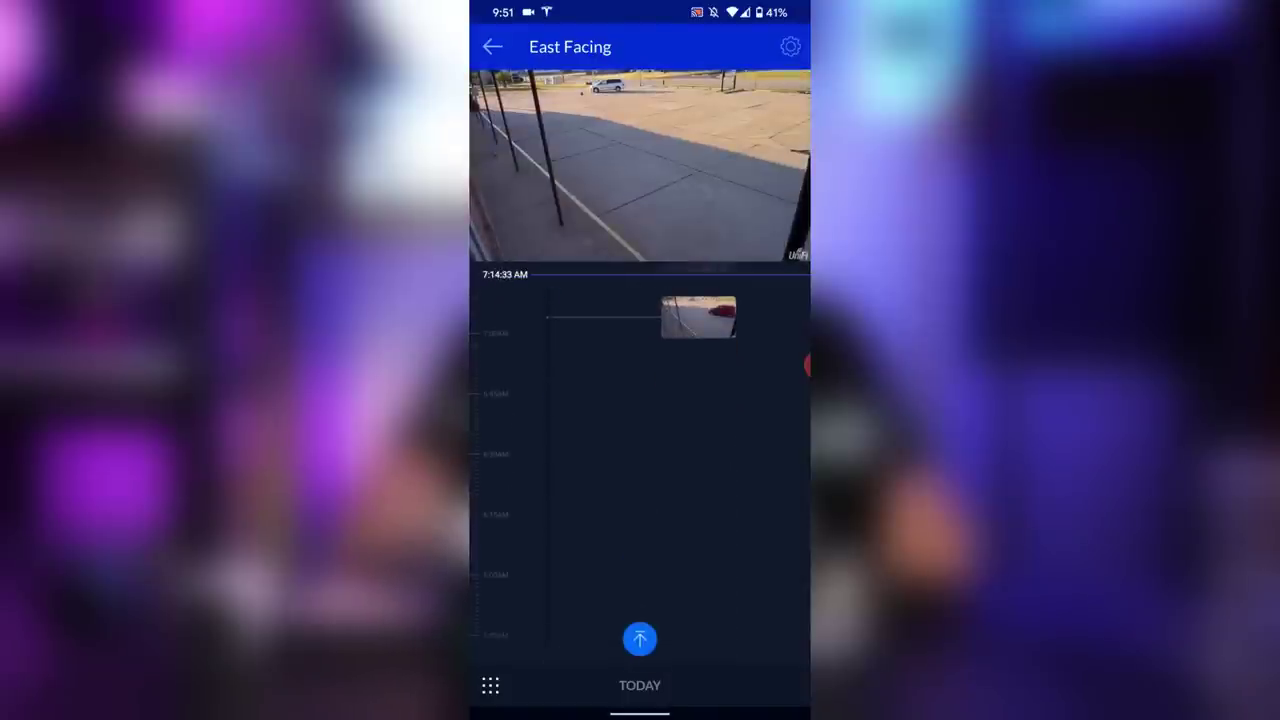
{"action": "scroll", "coordinate": [640, 460], "scroll_direction": "down", "scroll_amount": 1}
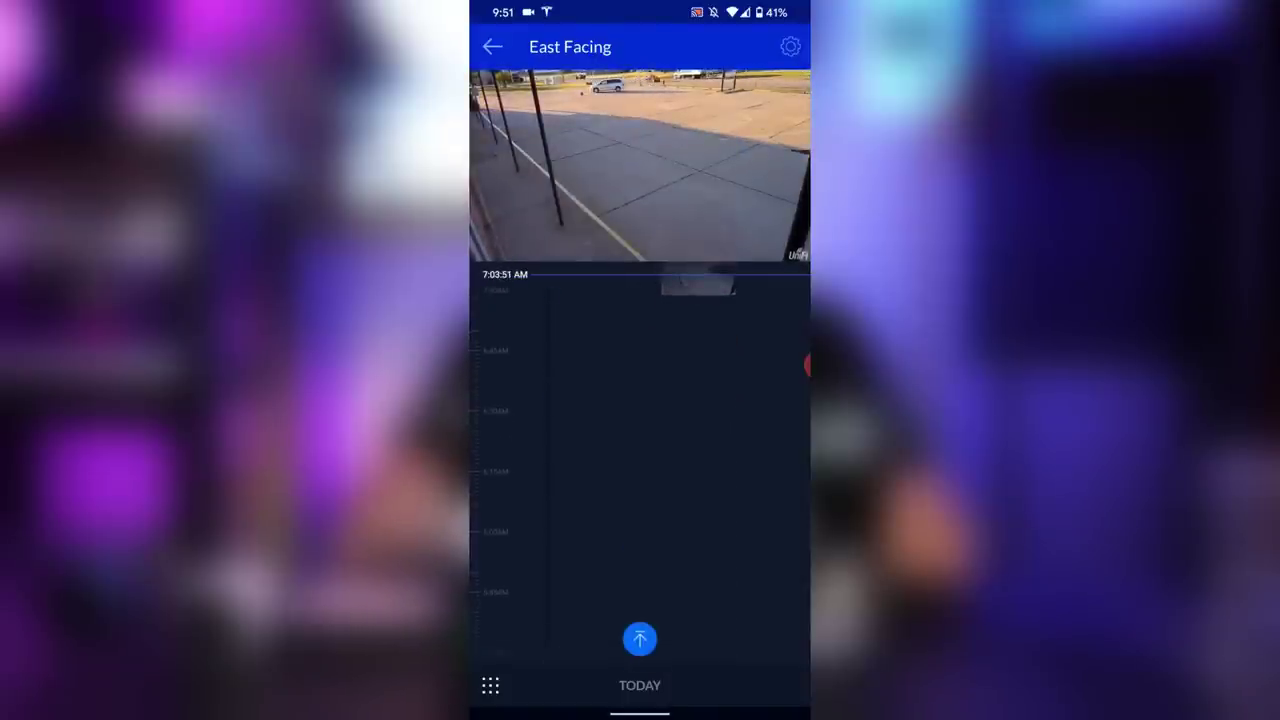
{"action": "left_click", "coordinate": [492, 46]}
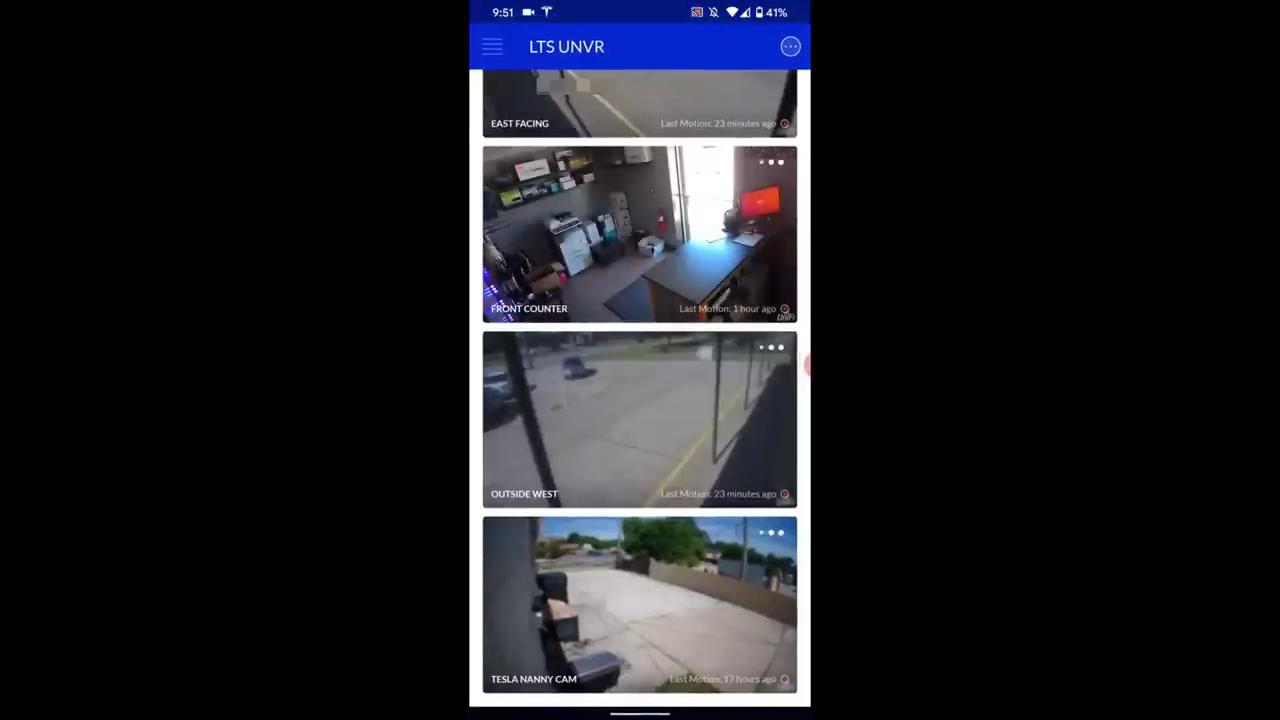
- Browse the console list and motion-only Activity events, then open the LTS UNVR settings
{"action": "left_click", "coordinate": [491, 46]}
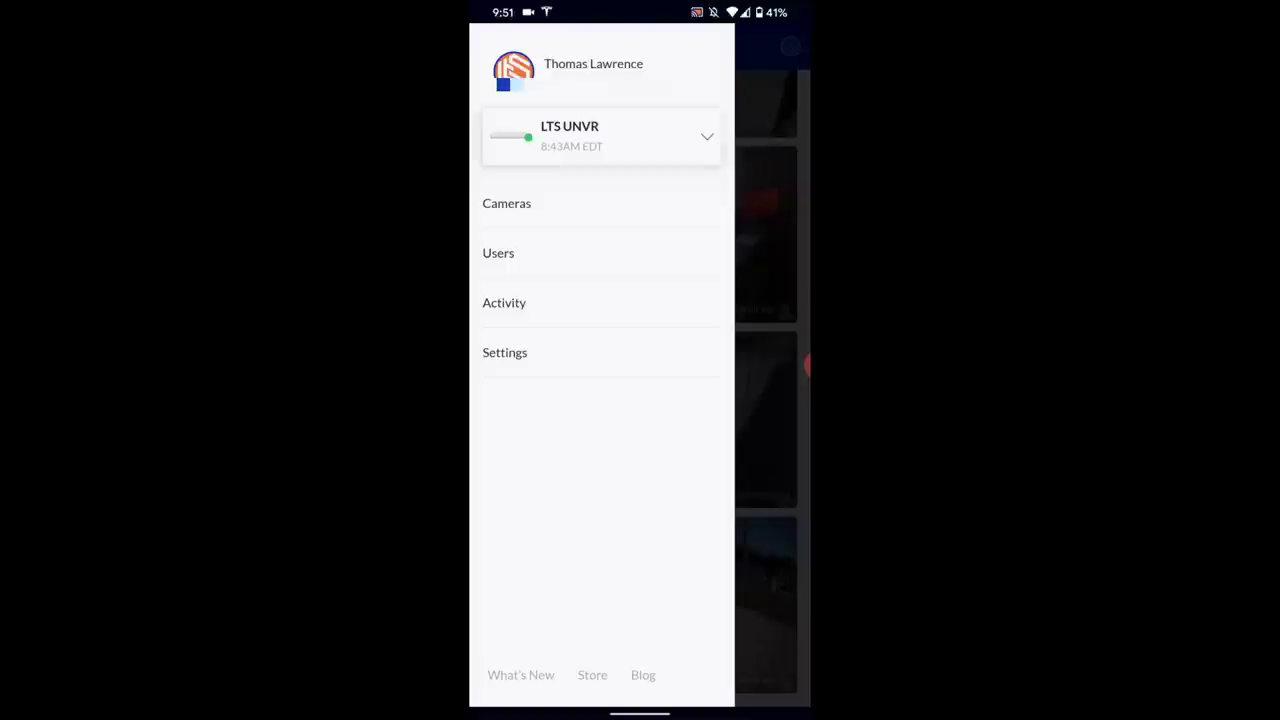
{"action": "left_click", "coordinate": [601, 136]}
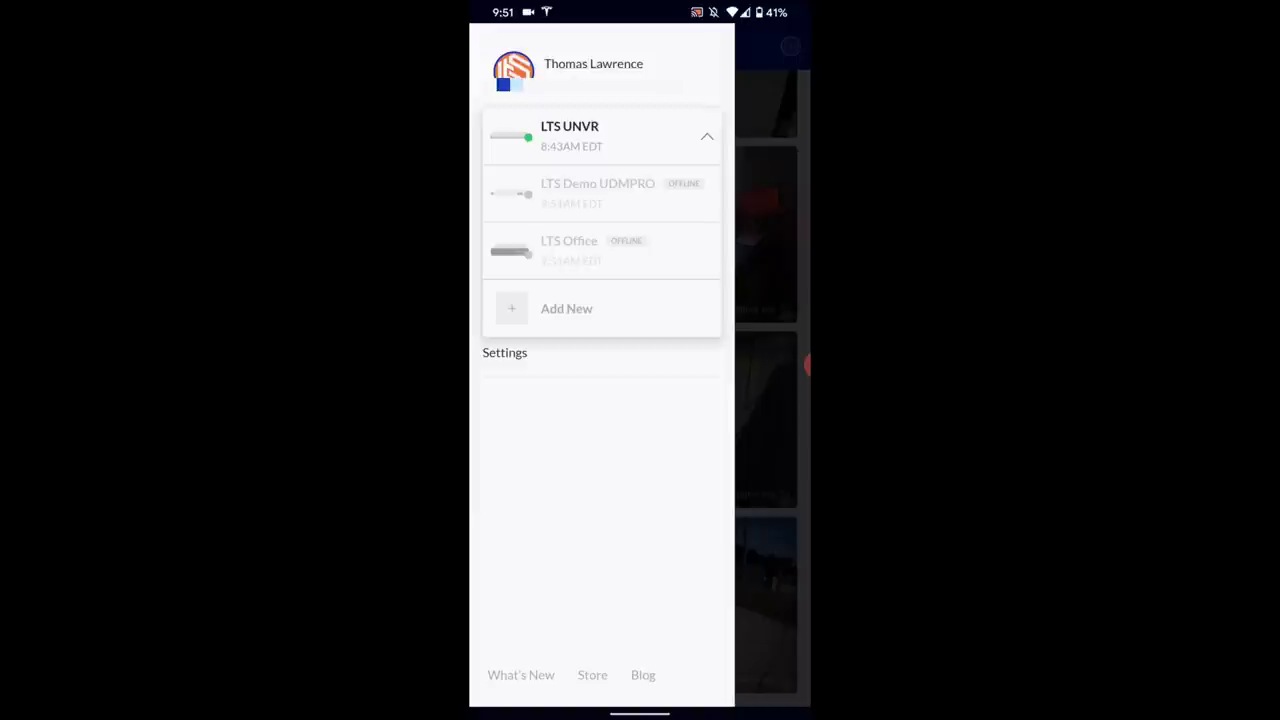
{"action": "left_click", "coordinate": [601, 136]}
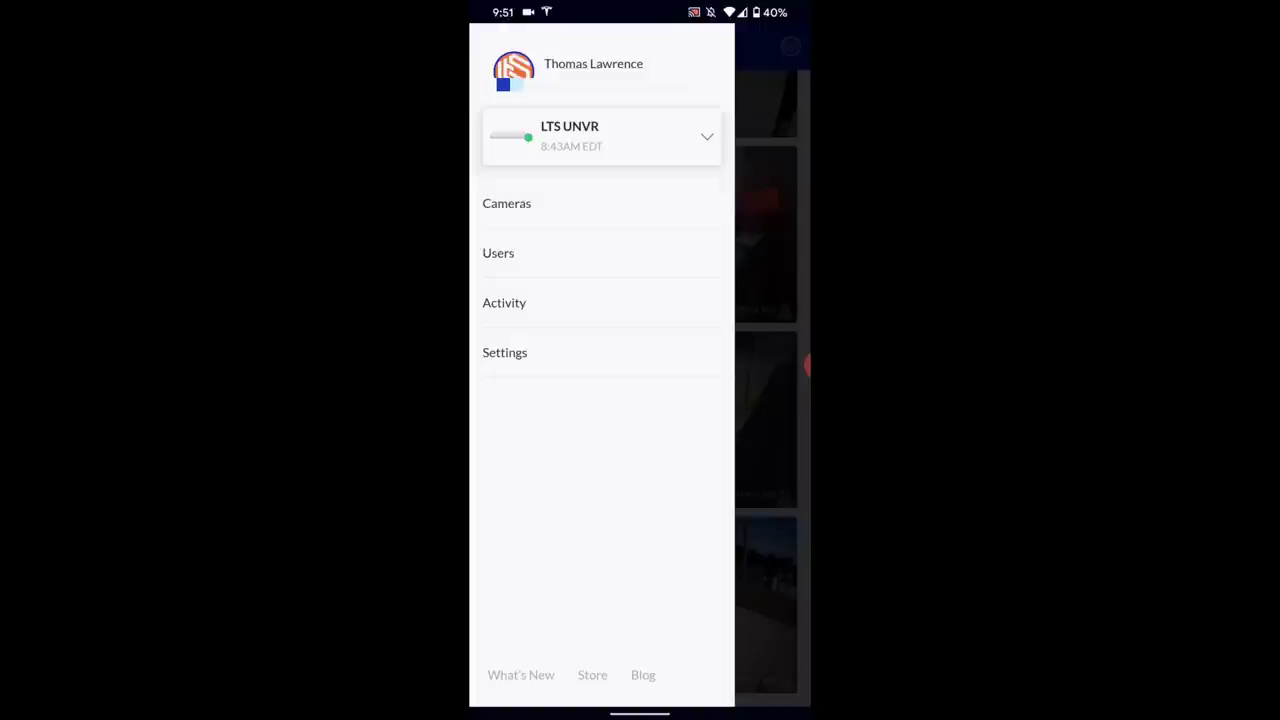
{"action": "left_click", "coordinate": [504, 302]}
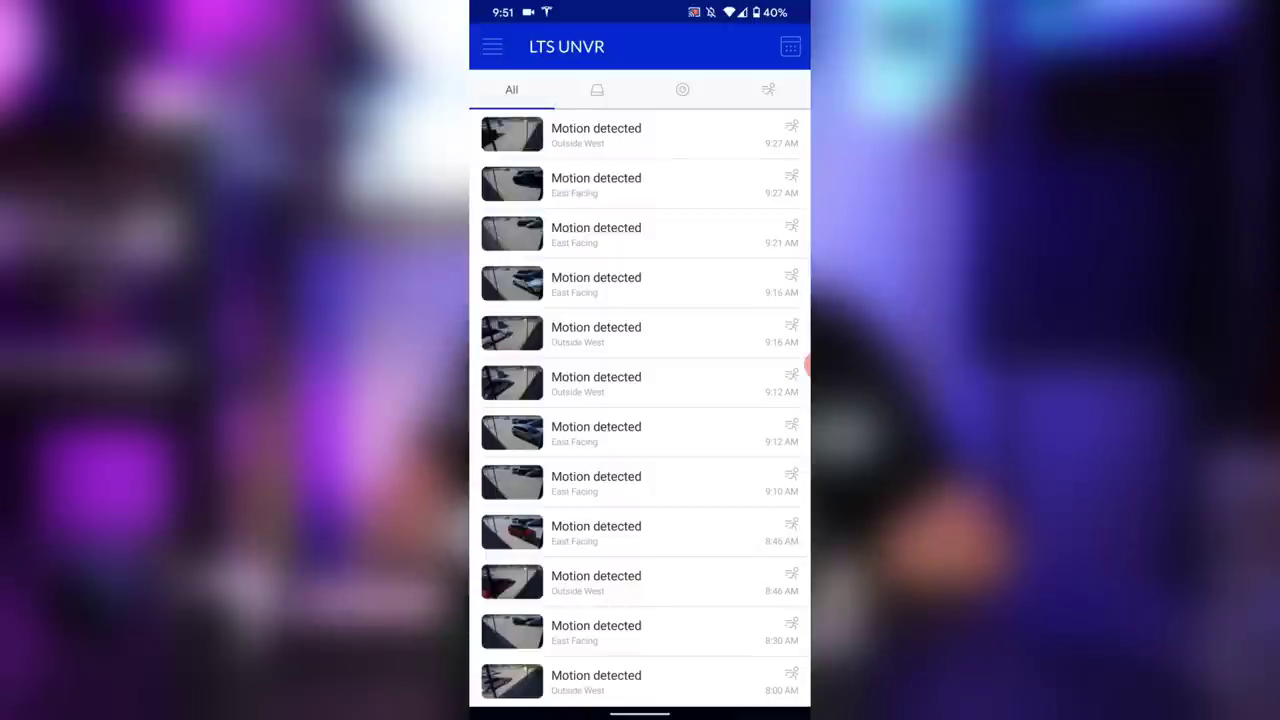
{"action": "left_click", "coordinate": [768, 89]}
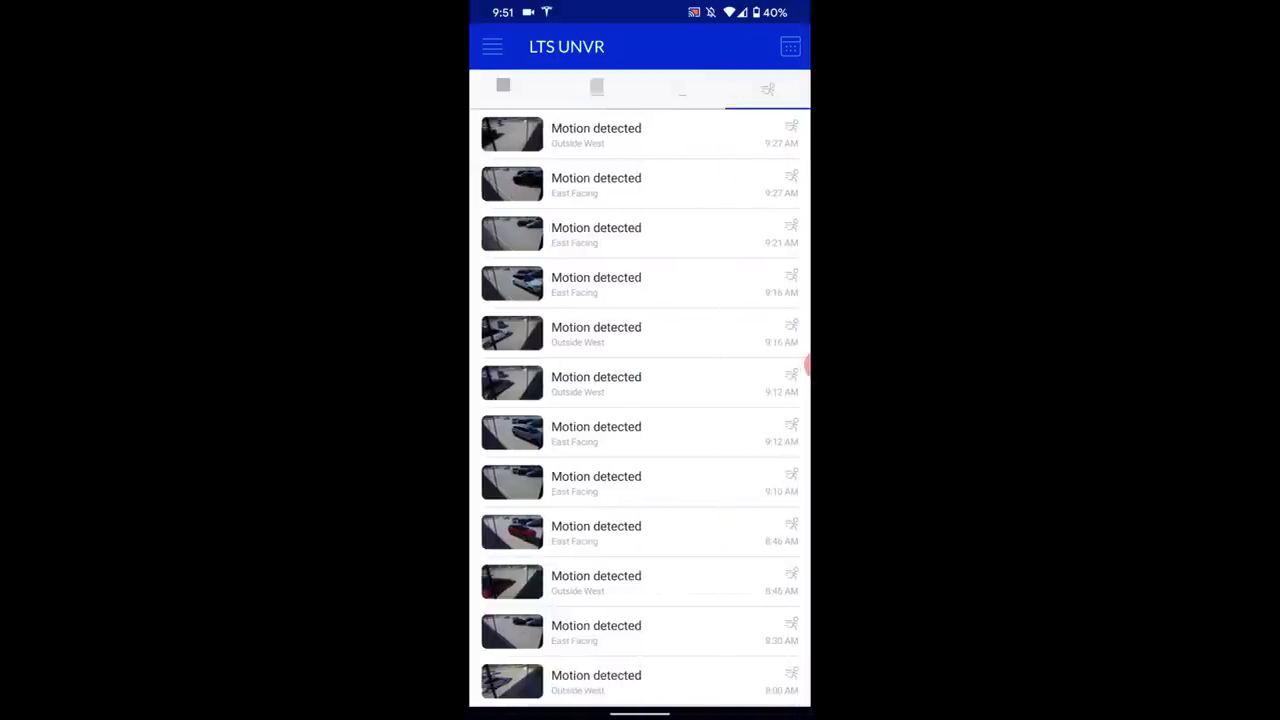
{"action": "left_click", "coordinate": [492, 46]}
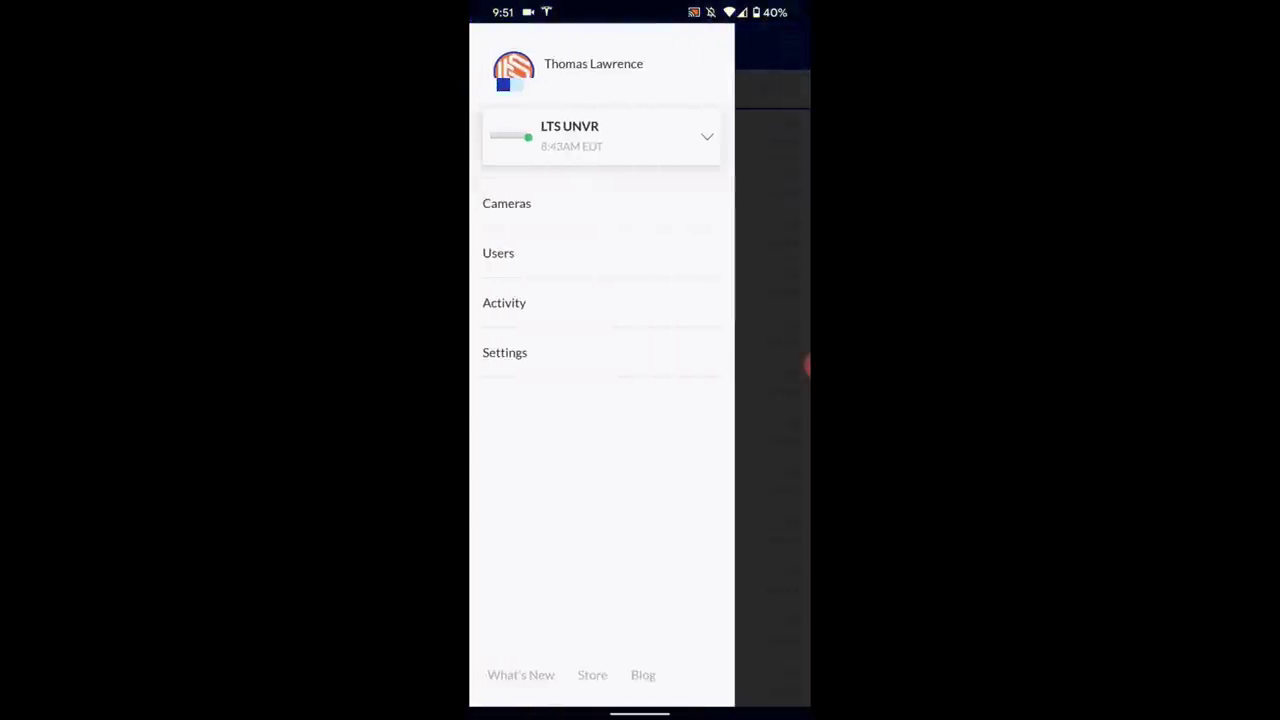
{"action": "left_click", "coordinate": [504, 352]}
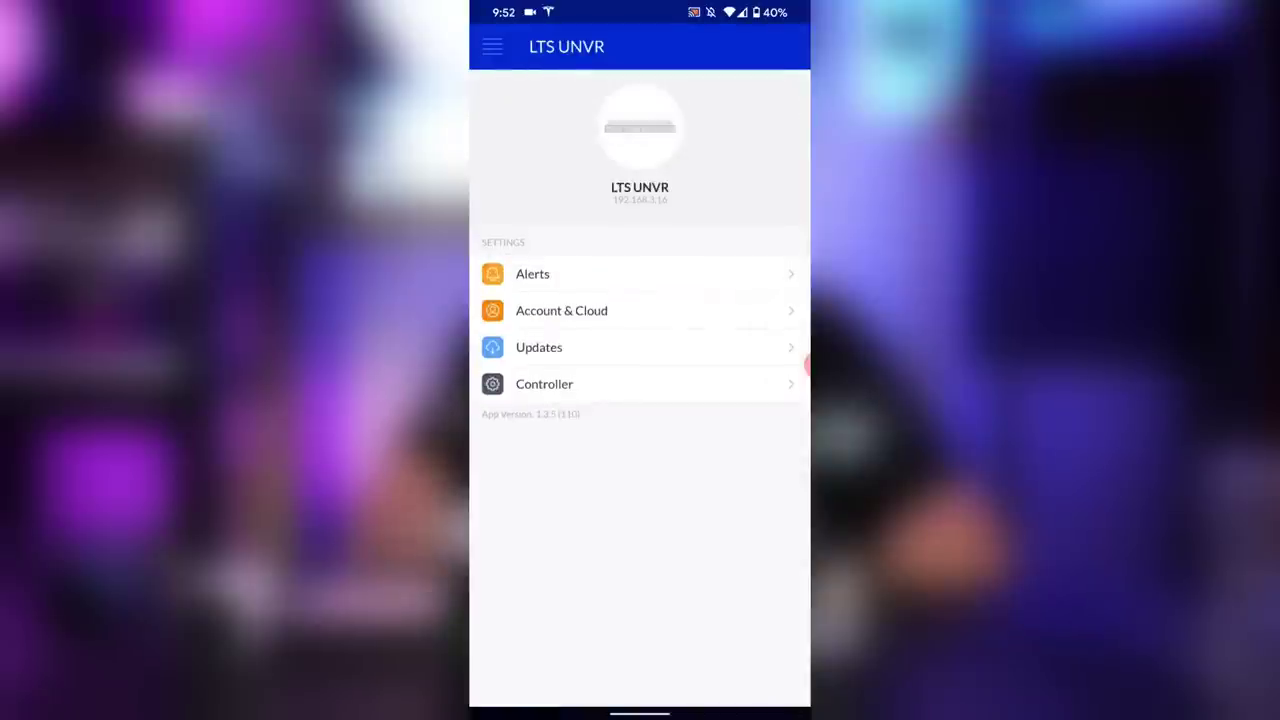
- Switch on Enable Alerts and scroll to the per-camera offline and motion alert options
{"action": "left_click", "coordinate": [532, 273]}
{"action": "left_click", "coordinate": [773, 88]}
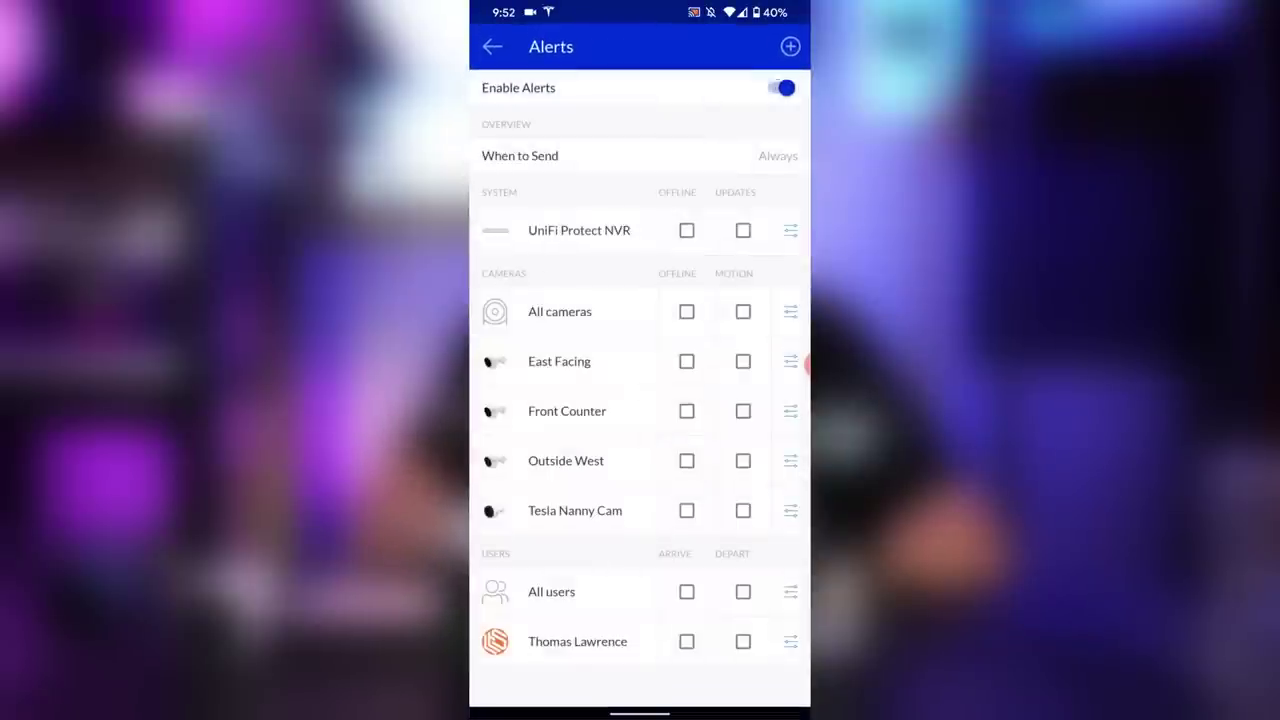
{"action": "scroll", "coordinate": [640, 450], "scroll_direction": "down", "scroll_amount": 2}
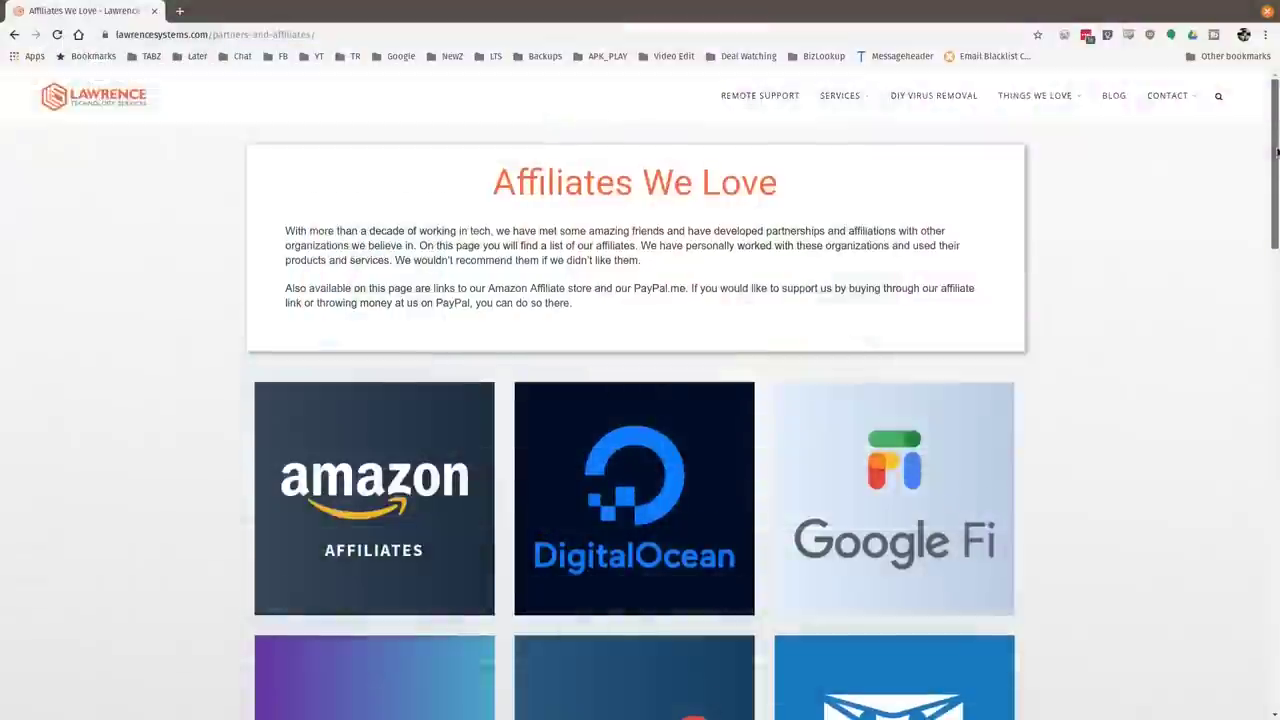
- Scroll the Affiliates We Love page down to the PayPal.me, TechSupply Direct and TubeBuddy tiles
{"action": "scroll", "coordinate": [1263, 267], "scroll_direction": "down", "scroll_amount": 5}
{"action": "scroll", "coordinate": [1263, 267], "scroll_direction": "down", "scroll_amount": 5}
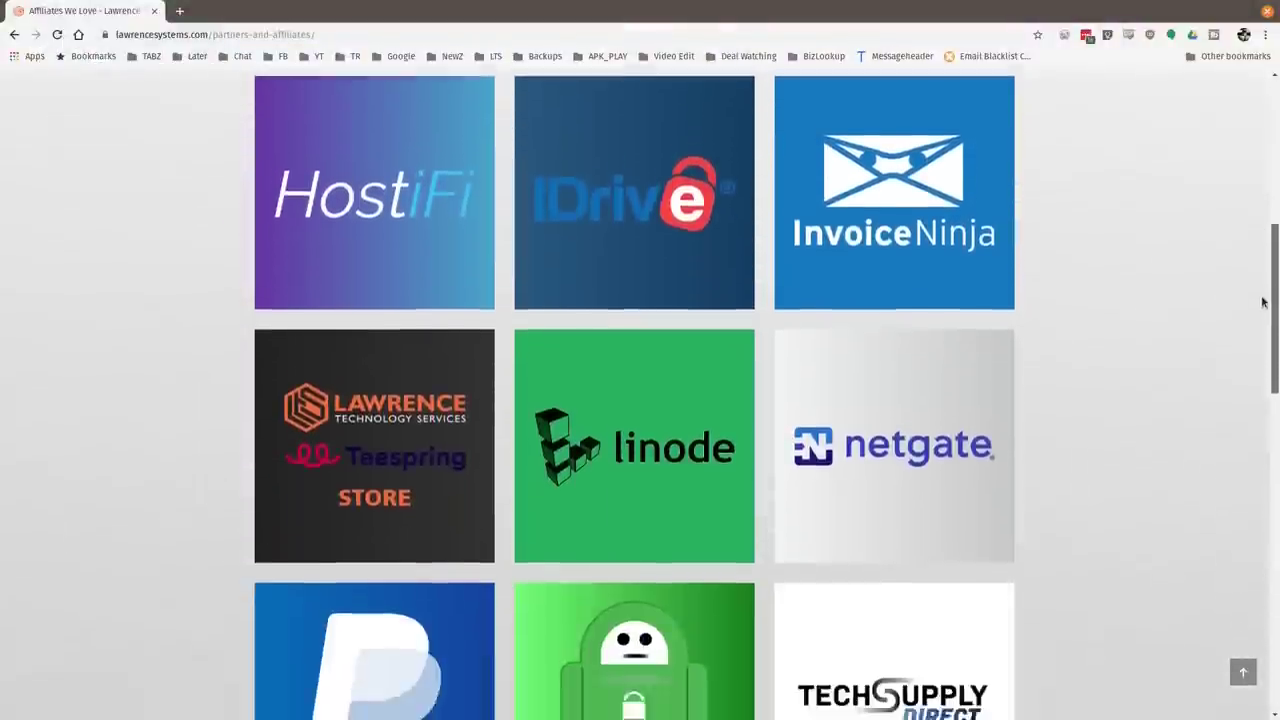